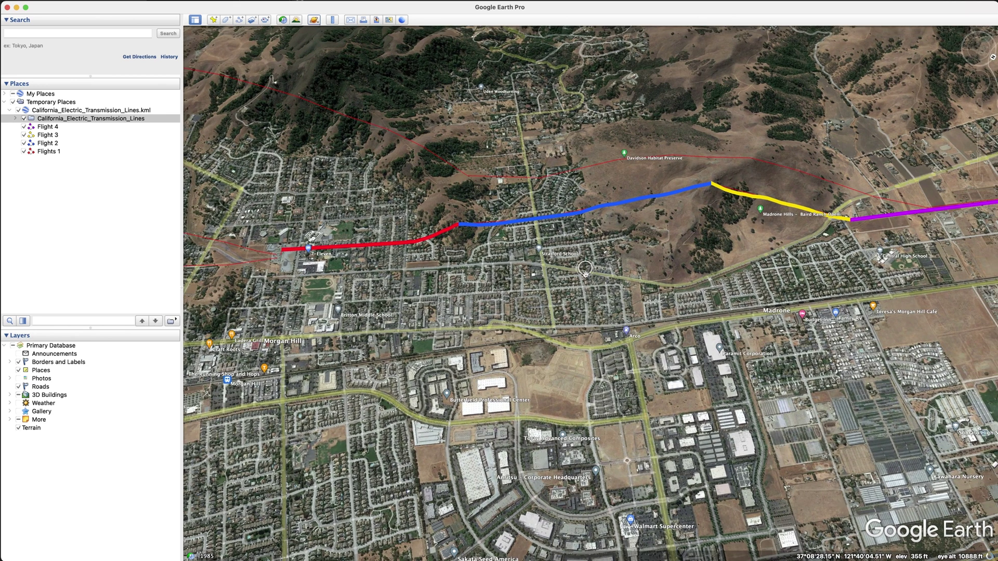
Examine the four coloured flight segments along the transmission line and the surrounding hilly terrain from an oblique view.
scroll(585, 270, "down", 3)
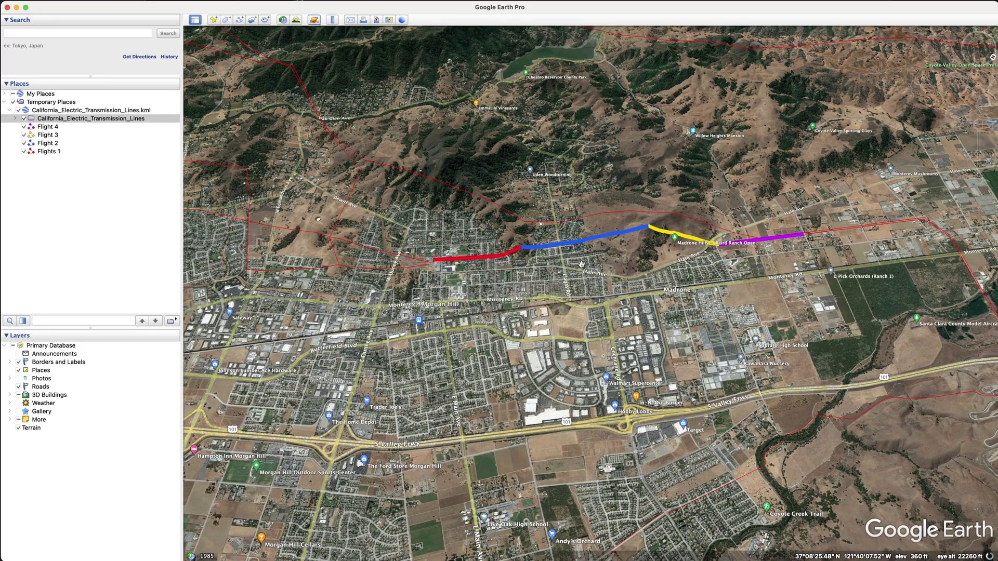
scroll(581, 264, "up", 3)
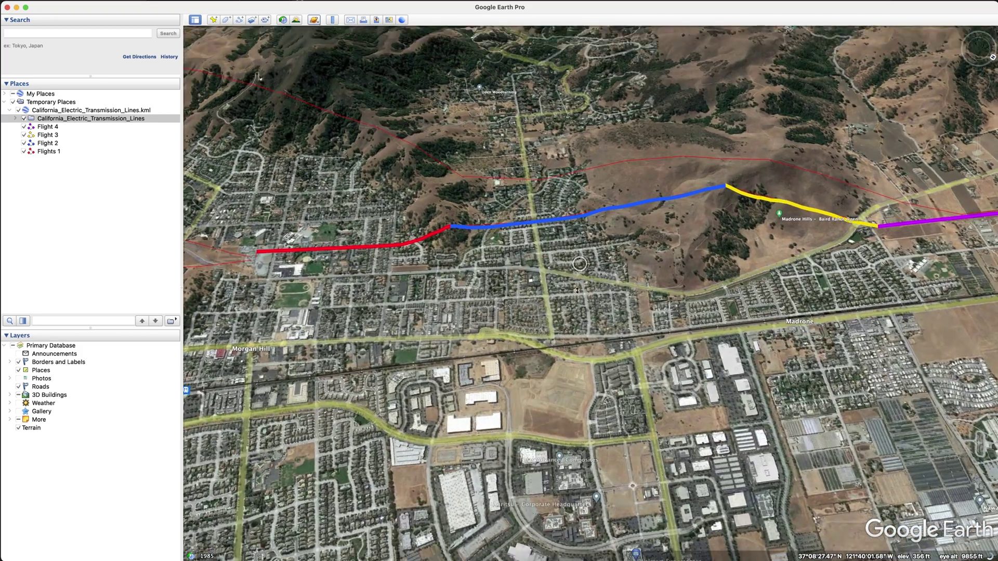
middle_click_drag(581, 264, 569, 427)
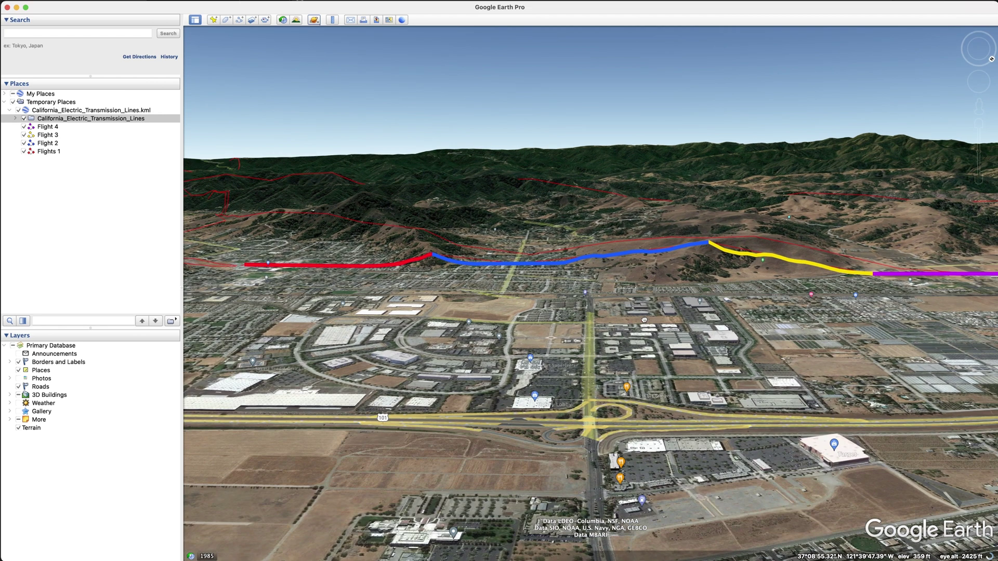
left_click_drag(656, 324, 681, 284)
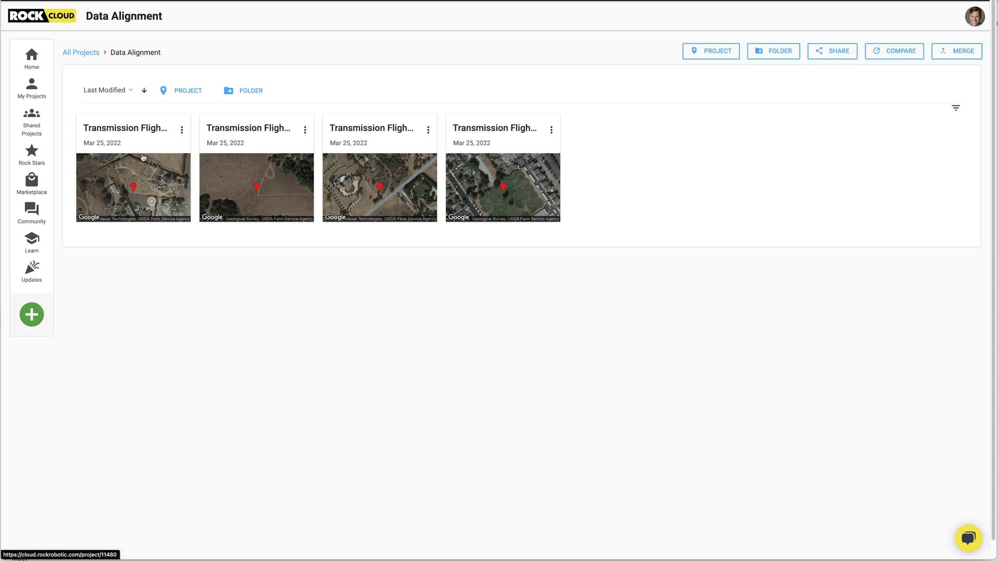
In ROCK Cloud, compare the Data Alignment projects as 3D lidar and give each transmission flight's point cloud its own colour.
left_click(896, 52)
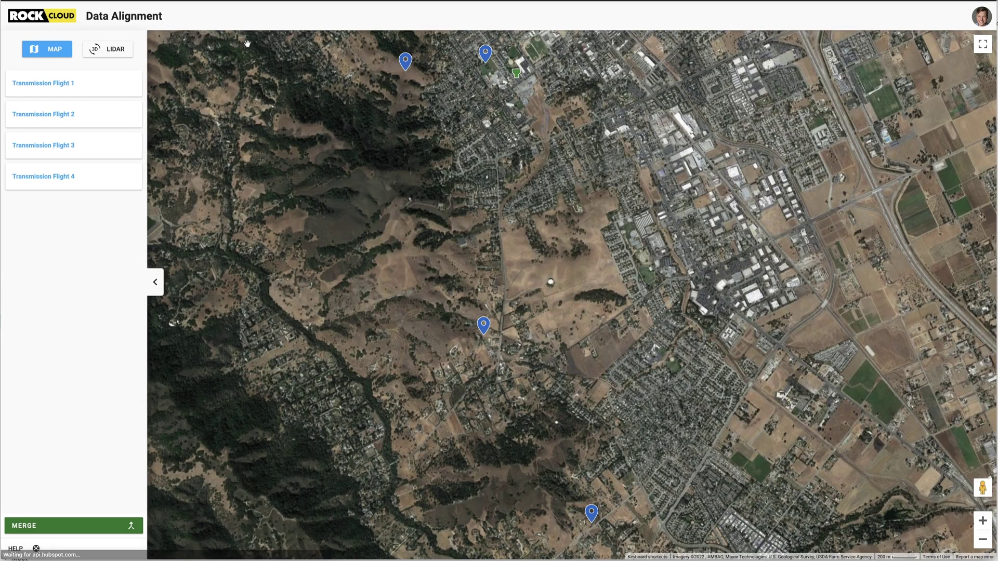
left_click(110, 50)
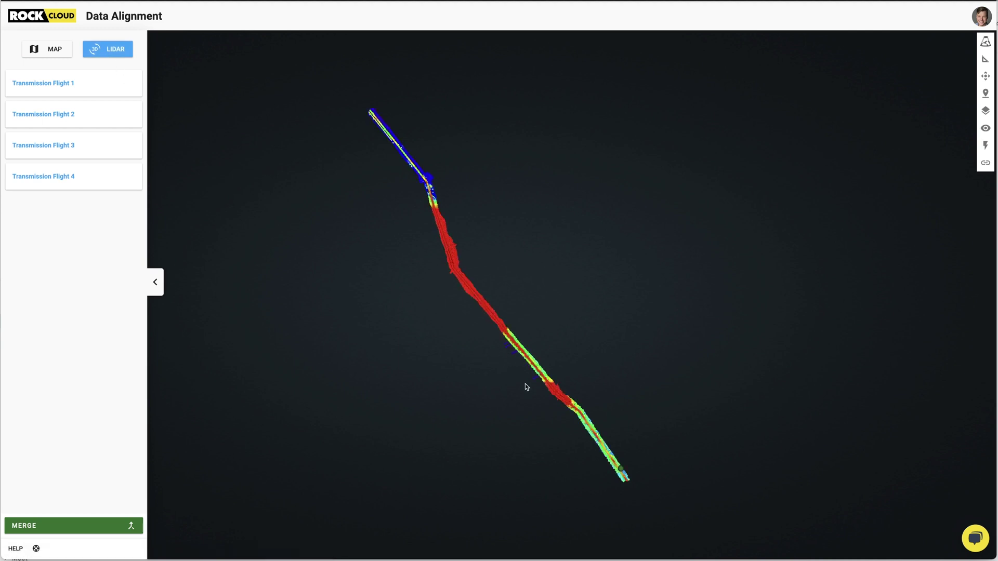
scroll(528, 366, "up", 5)
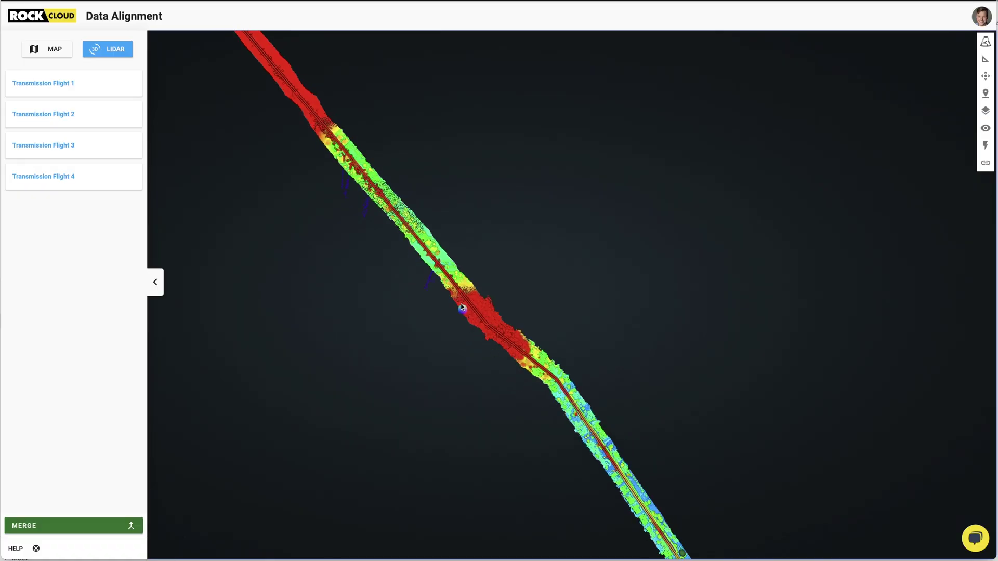
left_click_drag(461, 305, 502, 199)
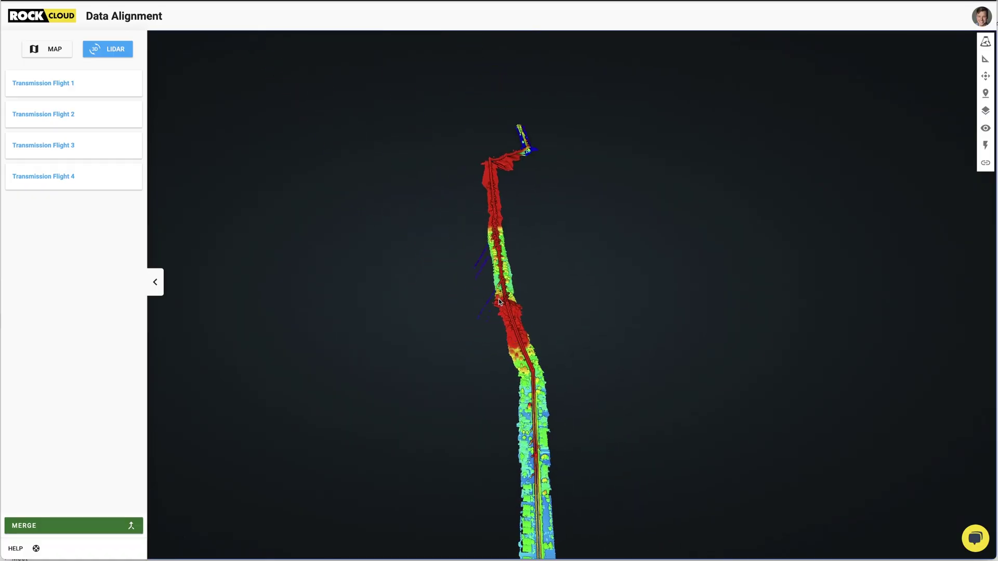
left_click_drag(498, 301, 470, 298)
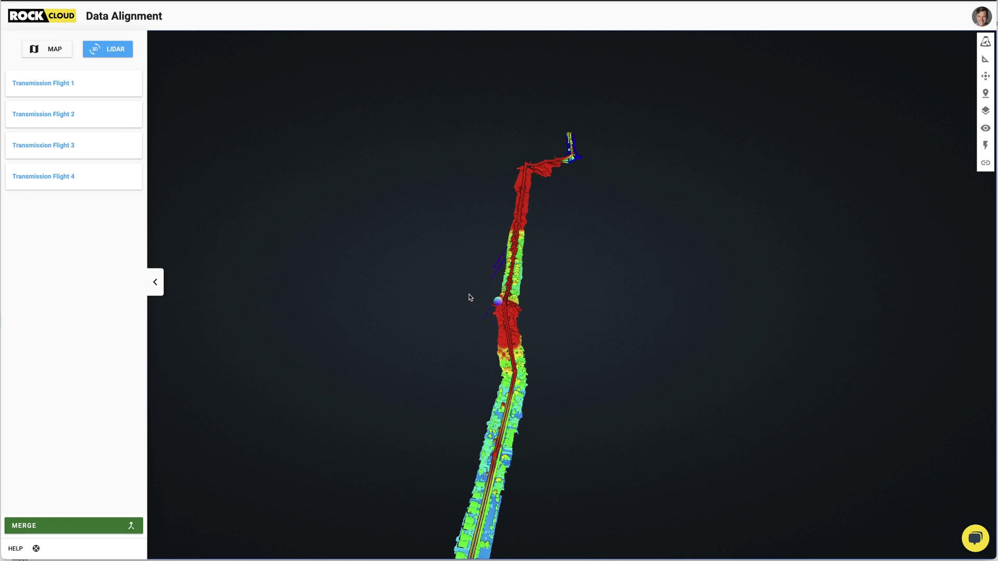
left_click(985, 147)
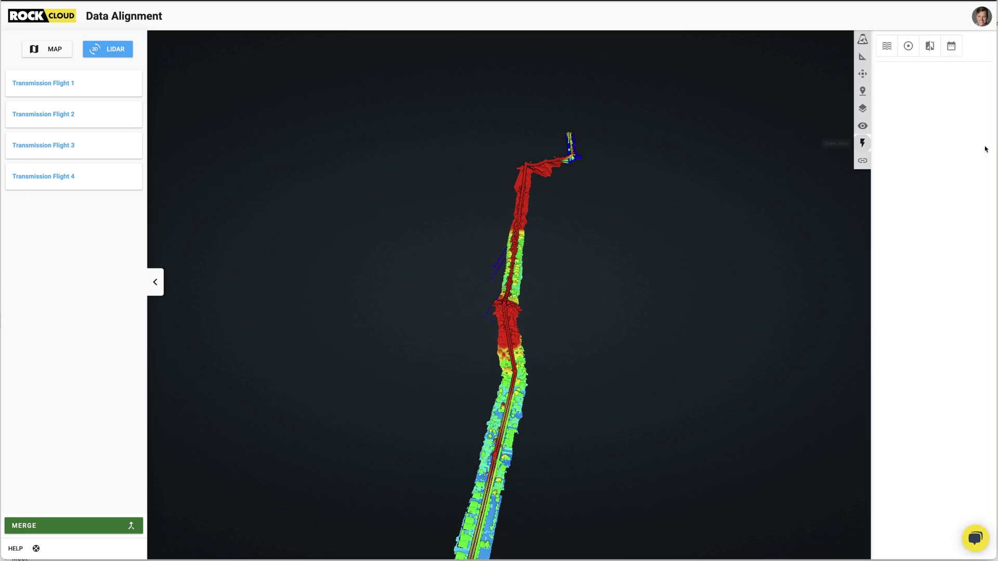
left_click(929, 47)
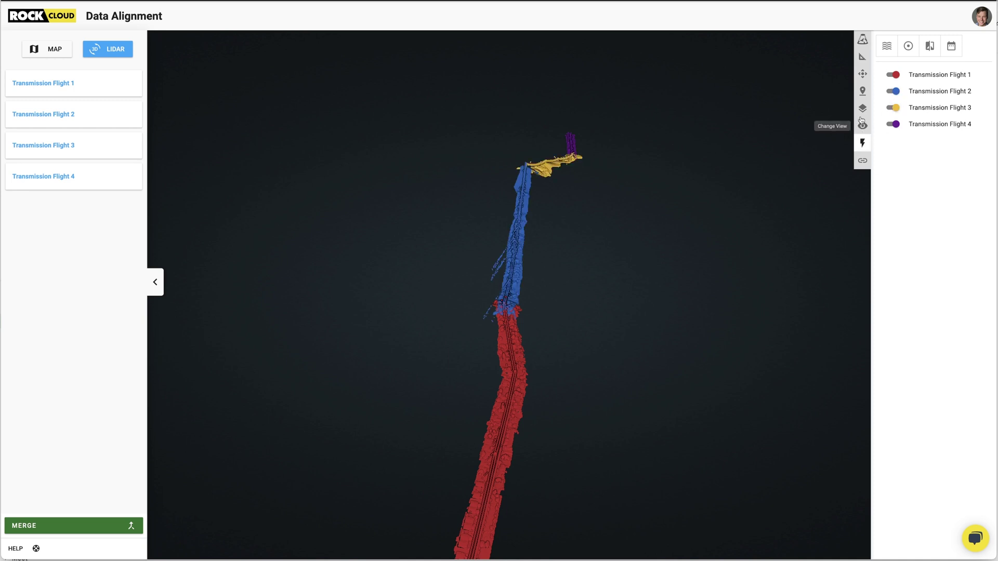
Examine the tower and power lines where Transmission Flight 1 and Transmission Flight 2 overlap.
left_click_drag(500, 374, 405, 385)
scroll(572, 326, "up", 6)
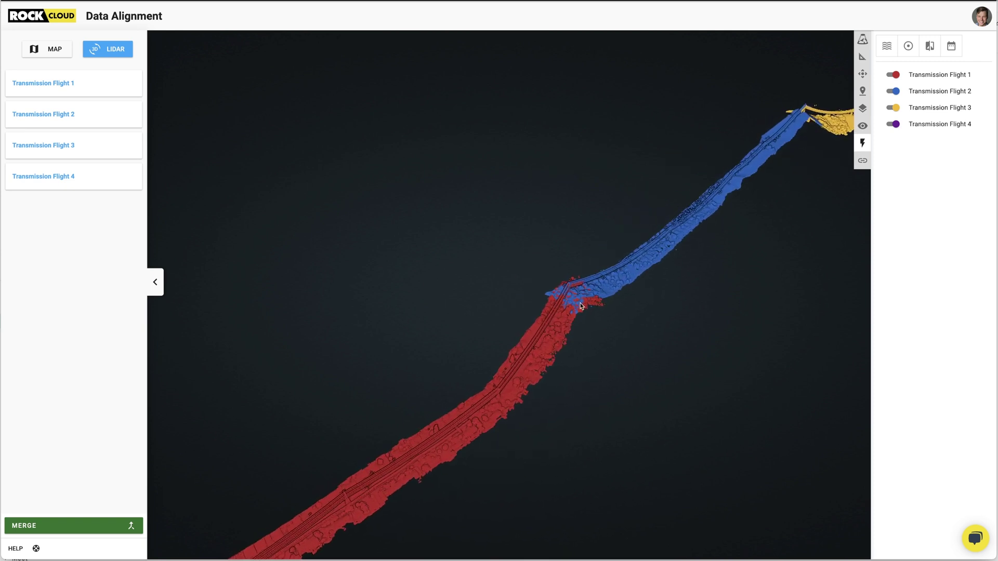
scroll(602, 274, "up", 5)
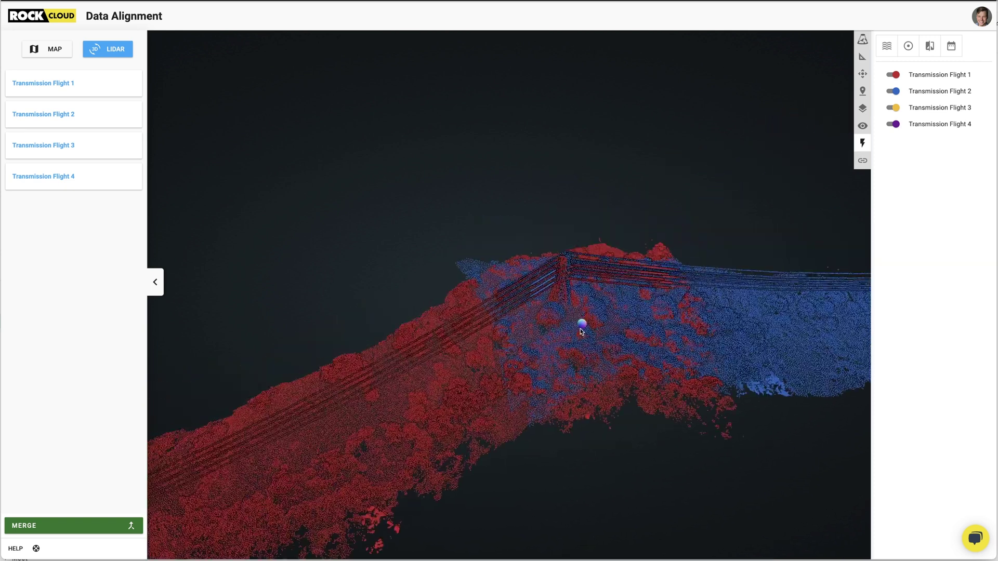
left_click_drag(525, 349, 512, 300)
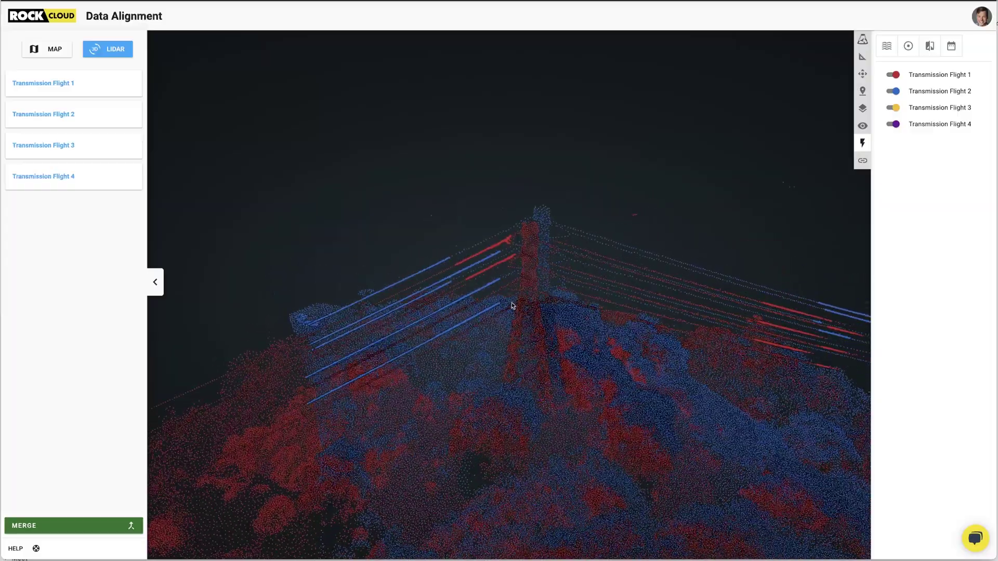
scroll(513, 306, "up", 4)
scroll(518, 311, "down", 3)
right_click_drag(530, 276, 544, 241)
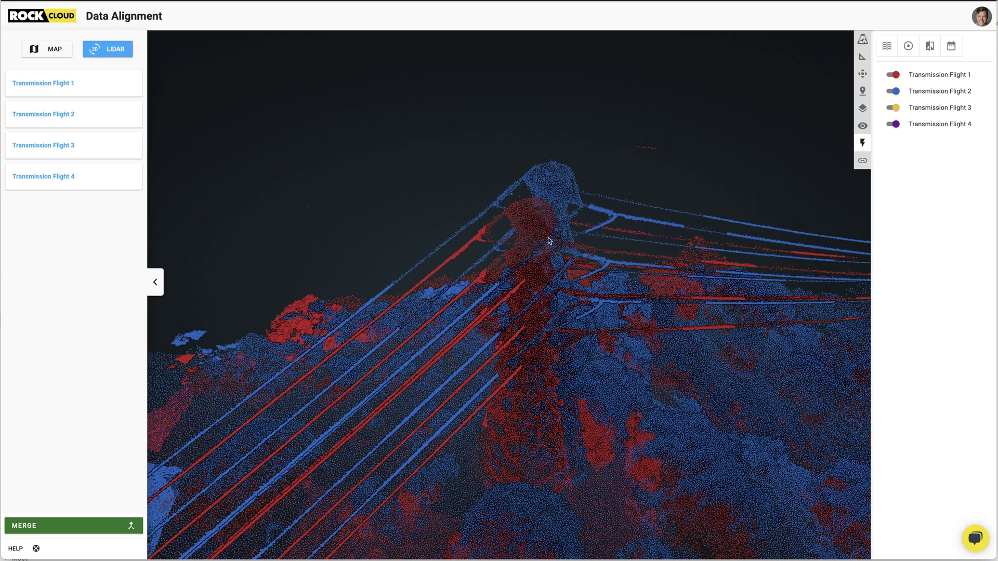
scroll(543, 266, "down", 2)
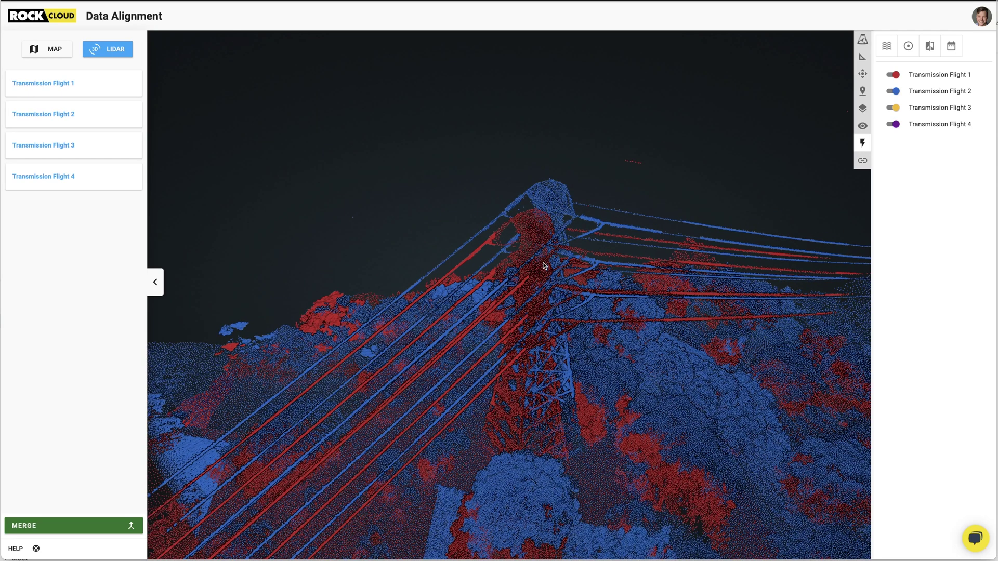
scroll(545, 276, "up", 2)
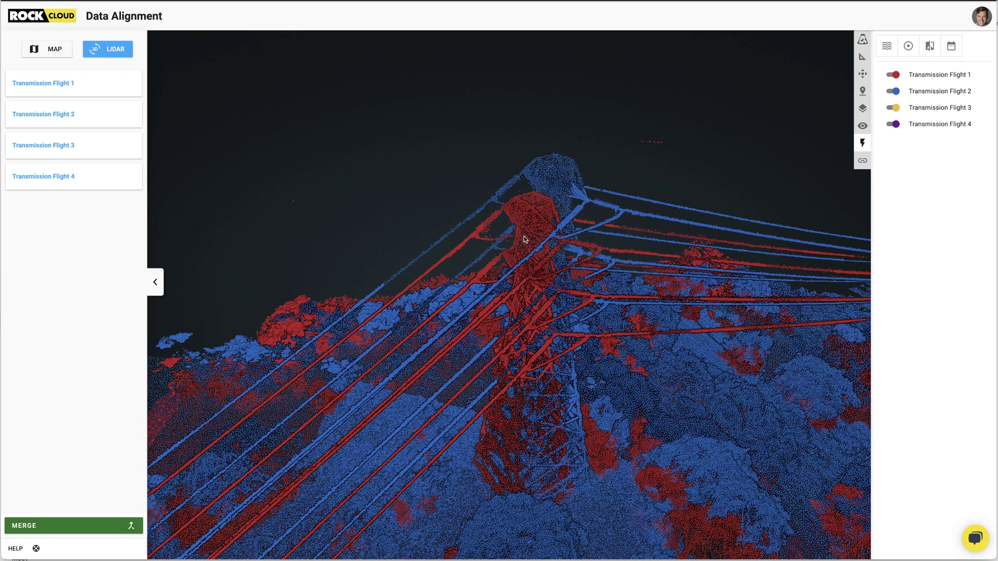
scroll(529, 270, "down", 3)
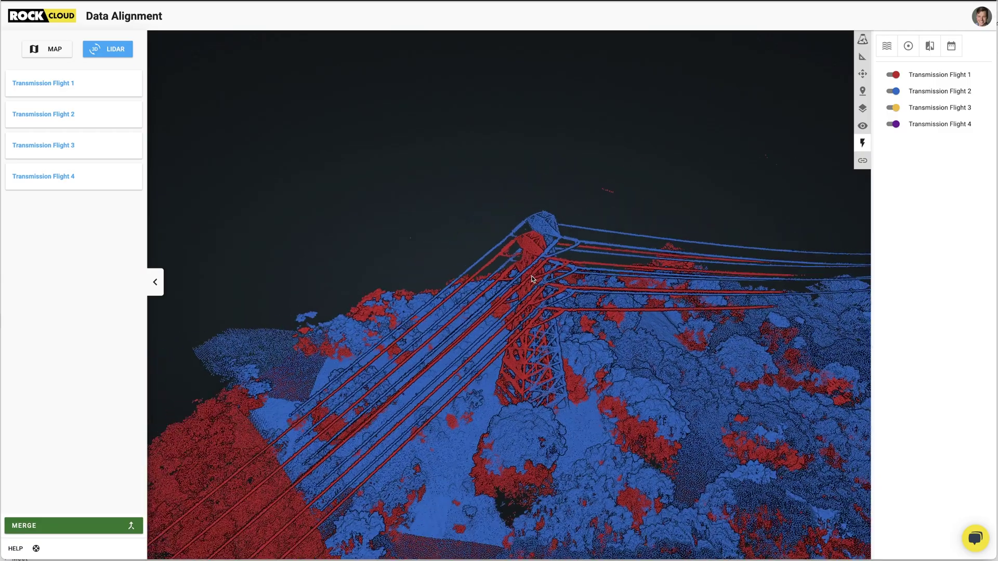
Follow the Transmission Flight 1 corridor to its starting end and inspect the ground control point labelled GCP.
scroll(531, 279, "down", 5)
scroll(398, 416, "up", 3)
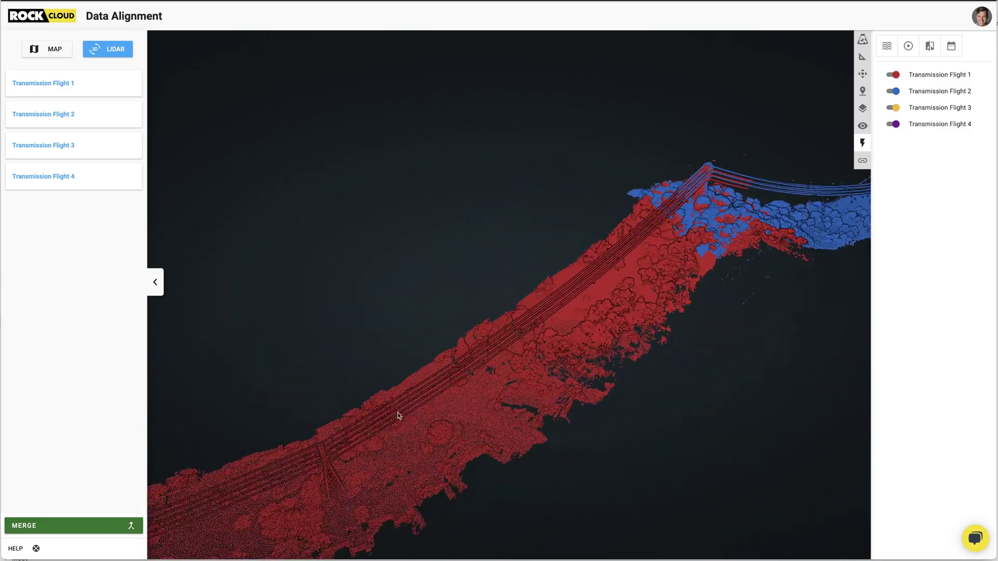
scroll(349, 432, "up", 4)
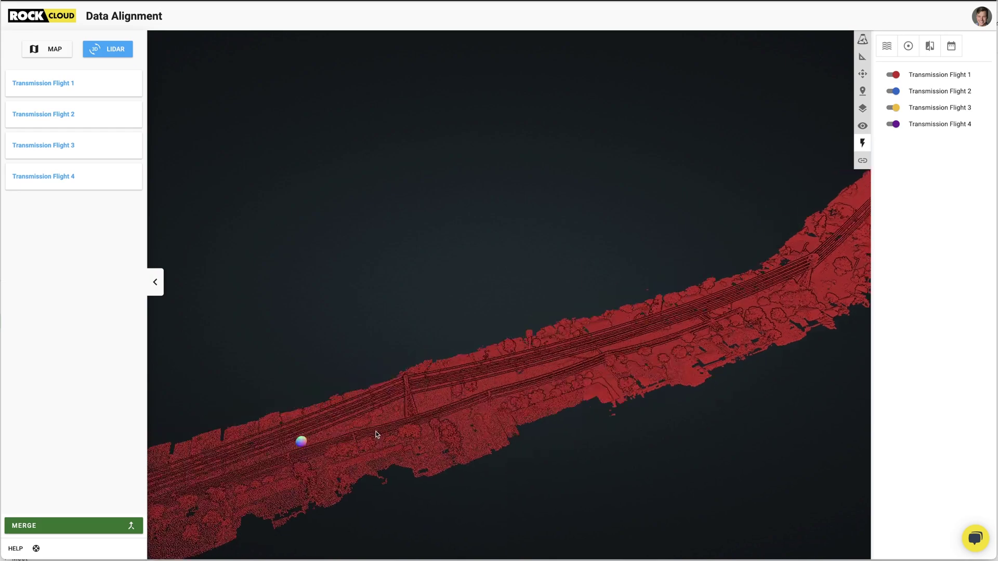
left_click_drag(376, 434, 593, 325)
left_click_drag(303, 398, 501, 403)
left_click_drag(313, 465, 608, 345)
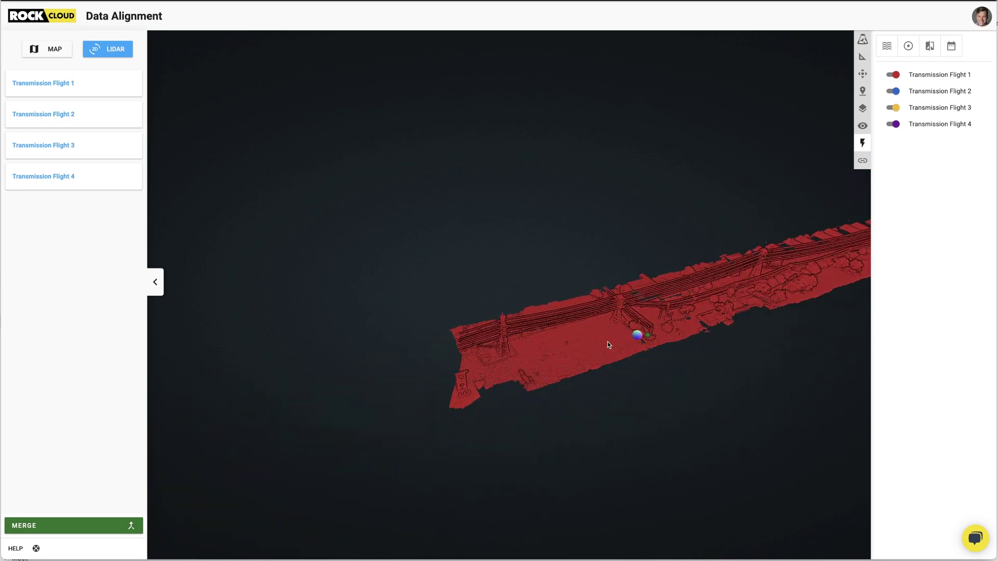
scroll(490, 383, "up", 8)
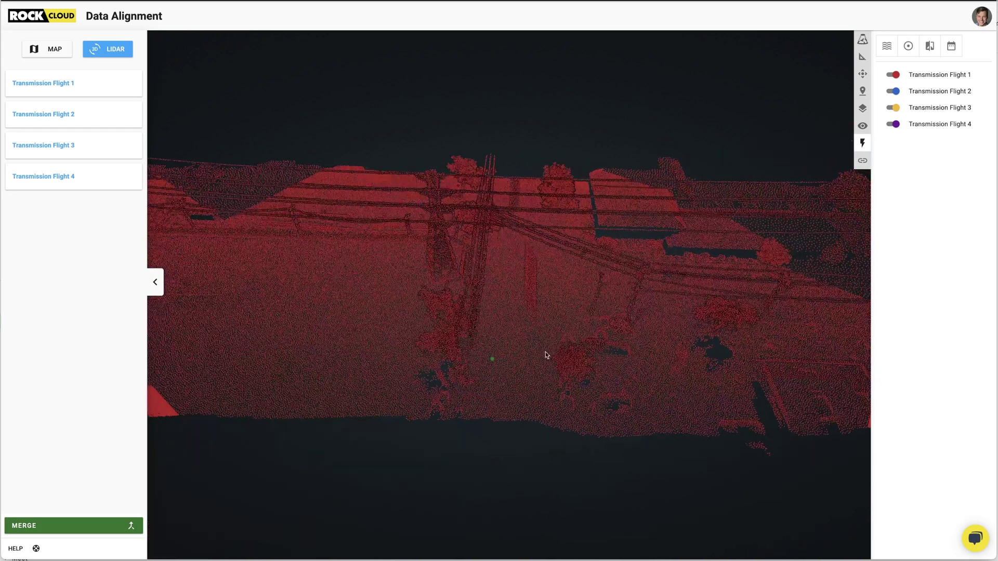
scroll(476, 379, "up", 10)
mouse_move(458, 387)
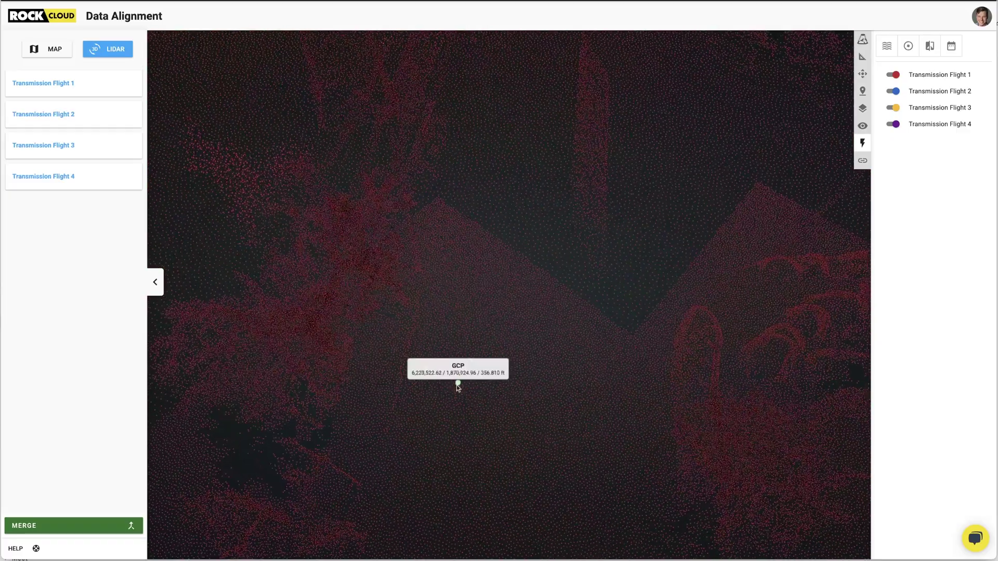
scroll(462, 402, "down", 3)
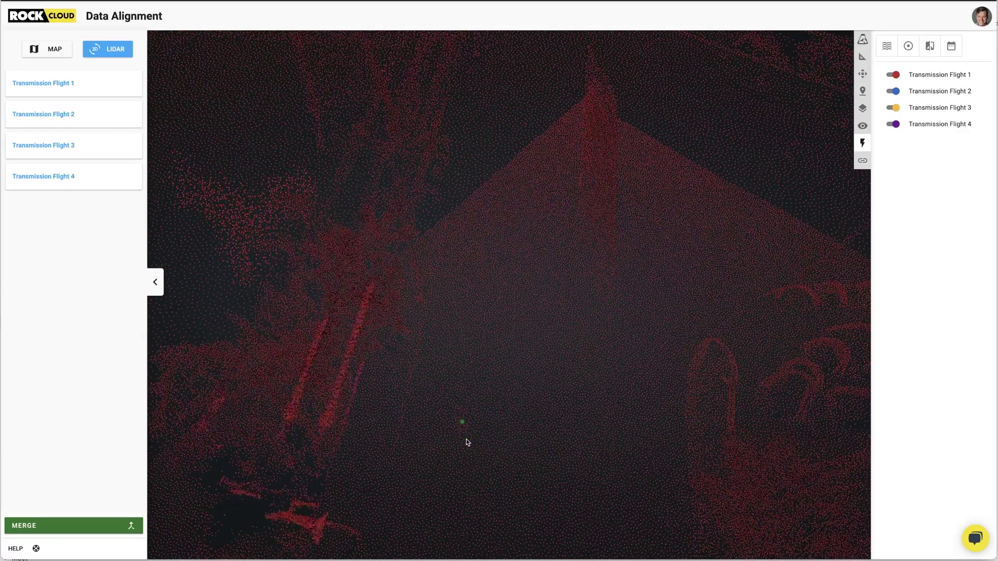
Set the display material of Transmission Flight 1 to intensity gradient.
left_click(862, 127)
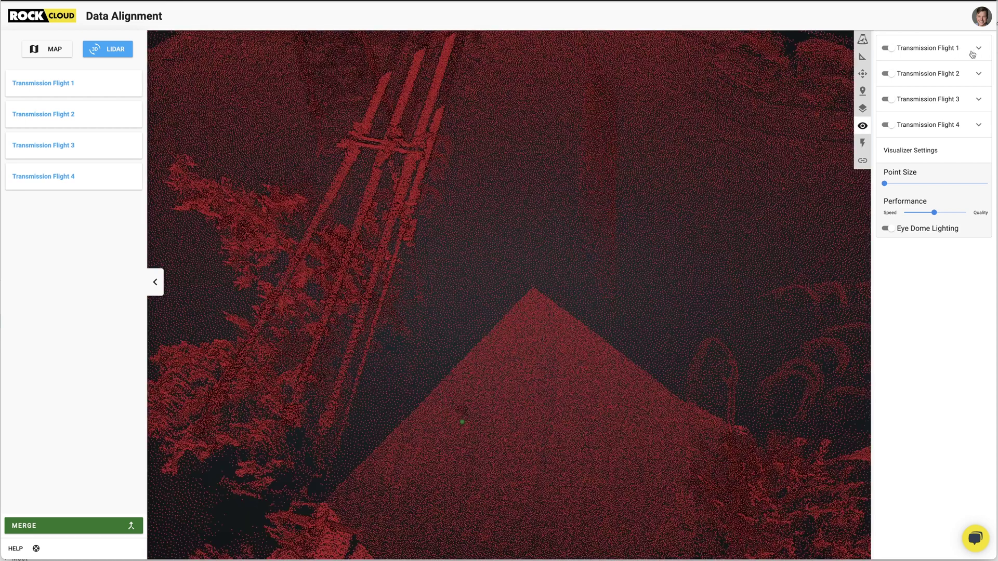
left_click(973, 51)
left_click(916, 80)
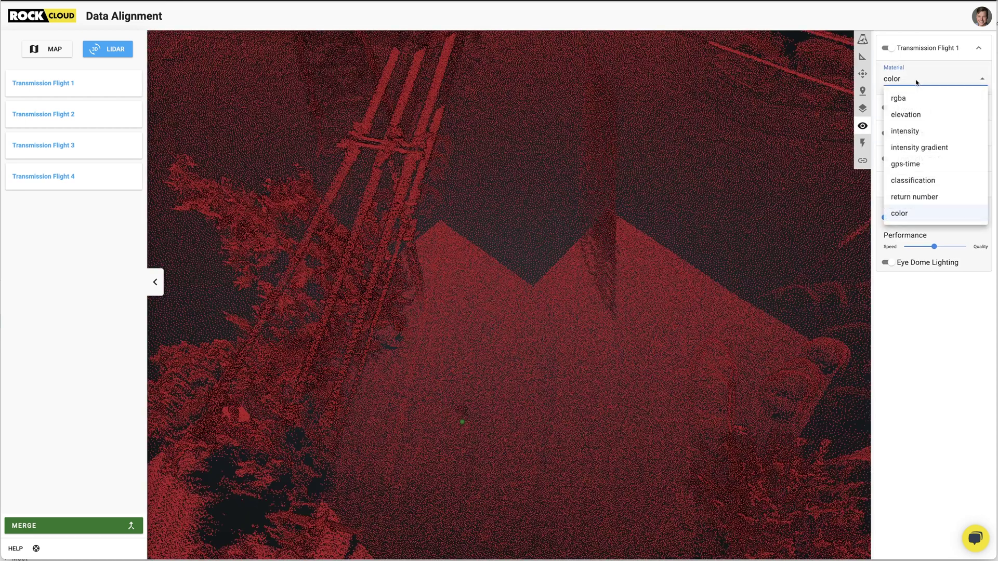
left_click(904, 147)
Lower the upper limit of Transmission Flight 1's intensity range and inspect the points around the ground control point.
scroll(519, 382, "up", 3)
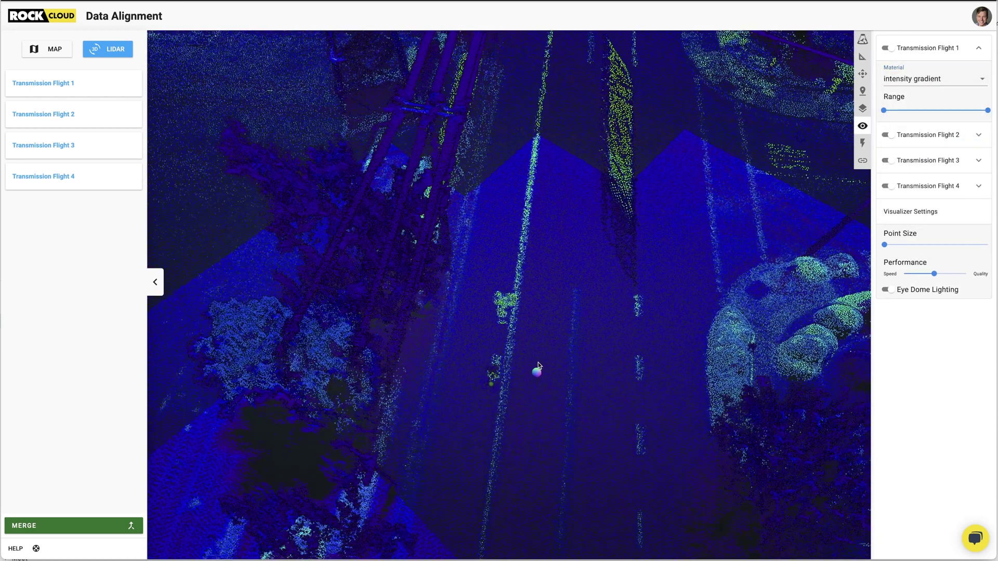
scroll(513, 371, "up", 5)
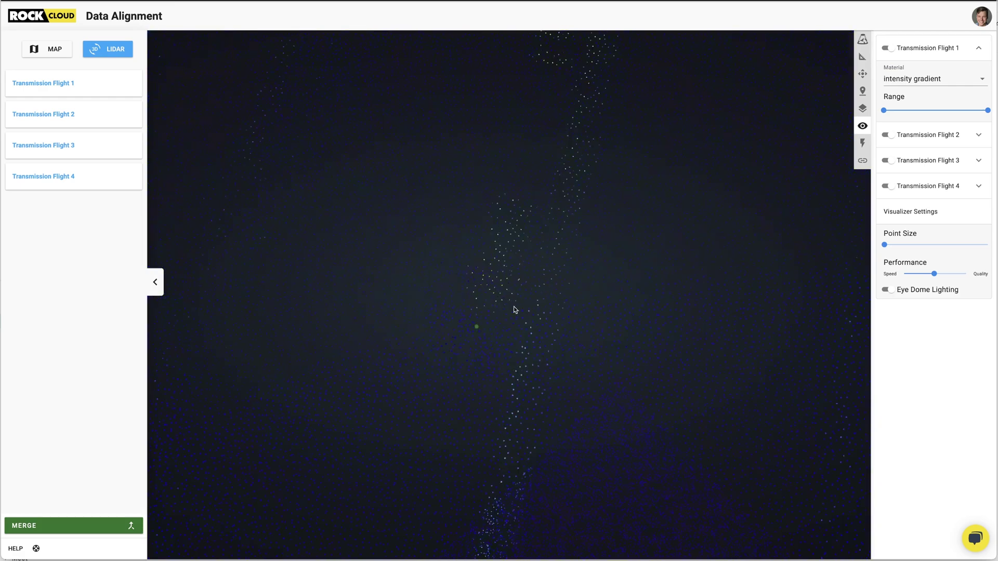
left_click_drag(976, 113, 935, 119)
mouse_move(491, 411)
left_mouse_down()
mouse_move(553, 388)
mouse_move(516, 399)
mouse_move(507, 452)
mouse_move(497, 404)
left_mouse_up()
right_click_drag(495, 425, 475, 405)
scroll(481, 401, "up", 3)
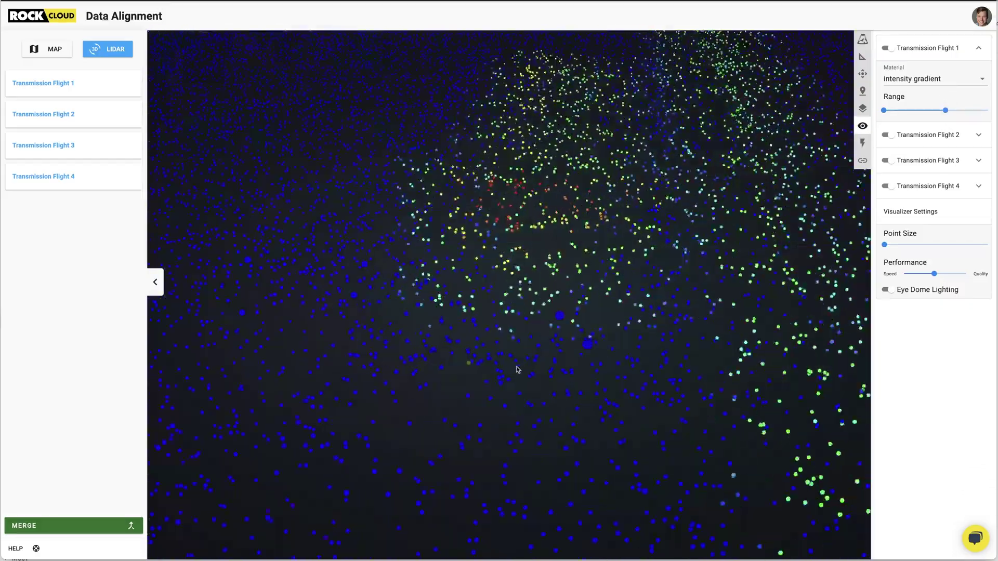
scroll(509, 374, "down", 5)
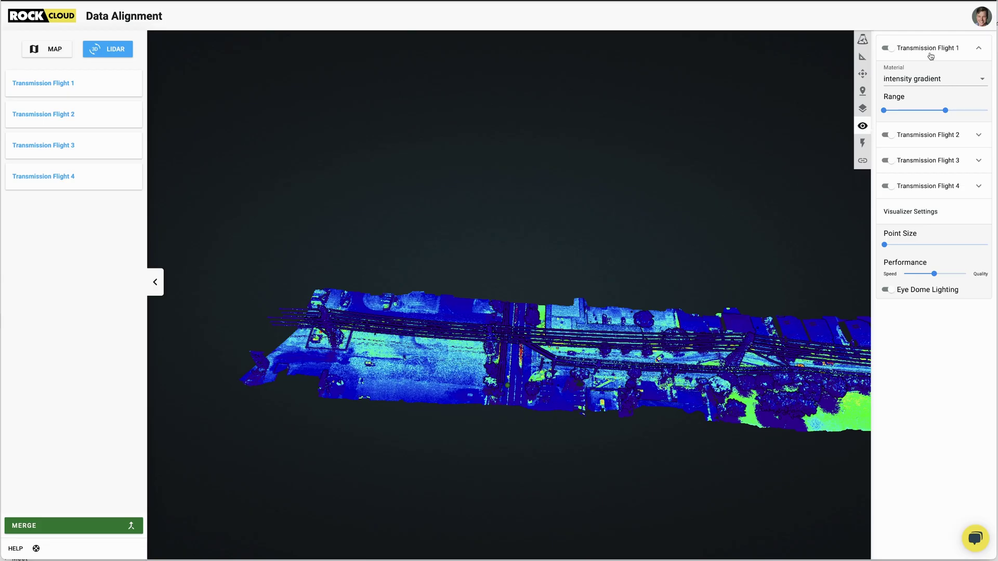
Restore the comparison colouring so each transmission flight has its own colour.
left_click(865, 151)
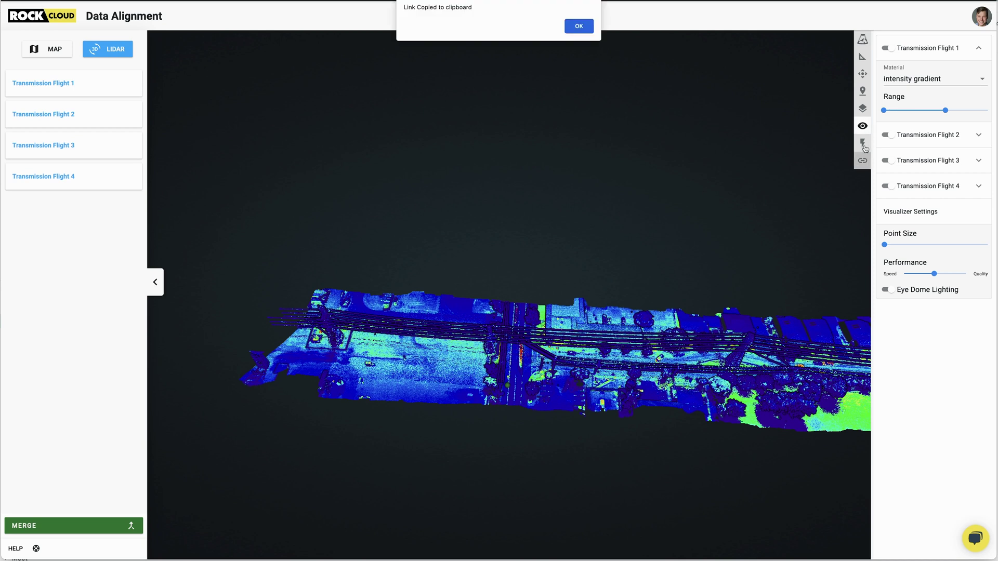
left_click(592, 30)
left_click(863, 143)
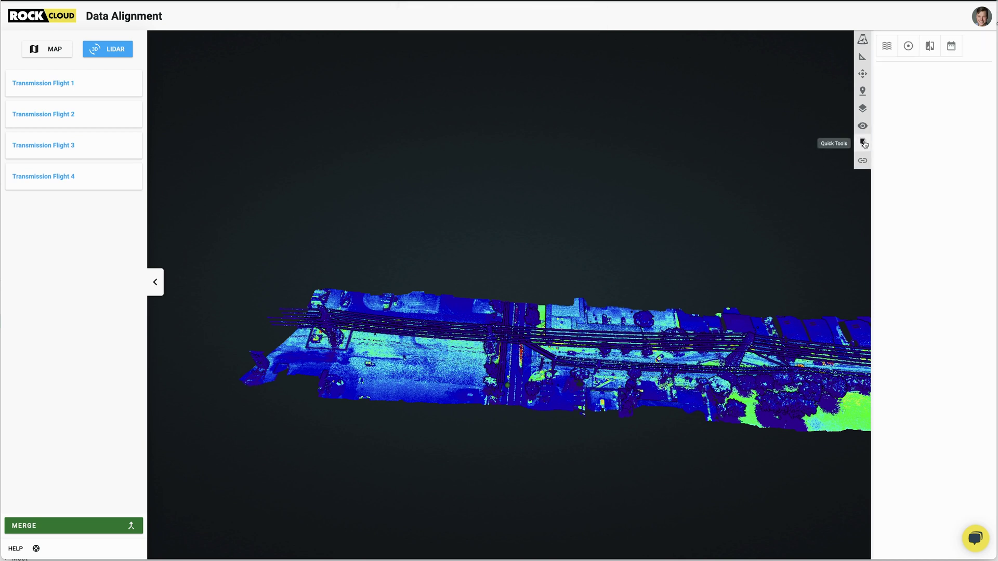
left_click(930, 48)
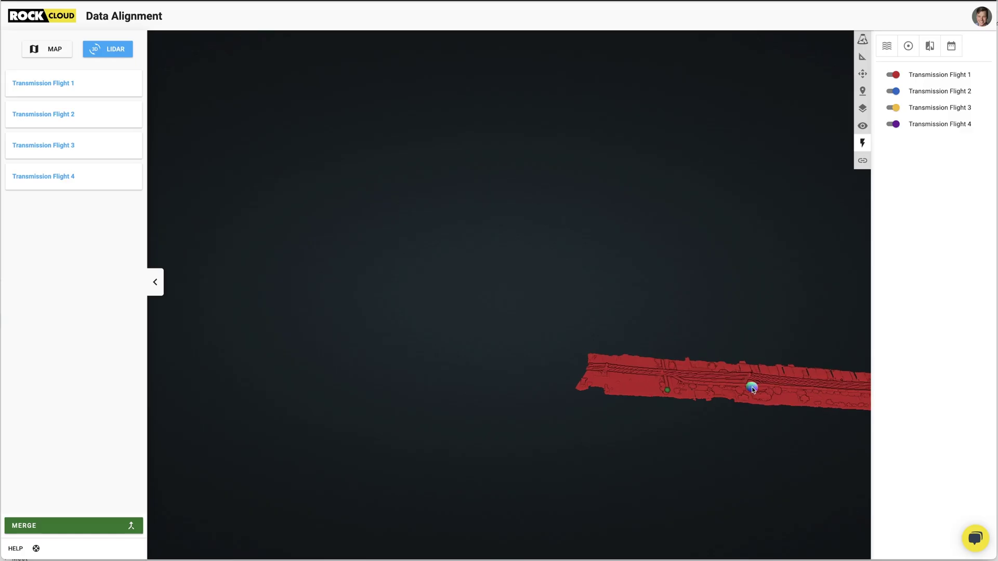
Follow the Transmission Flight 1 corridor from the ground control point to its overlap with Transmission Flight 2.
left_click_drag(753, 389, 518, 380)
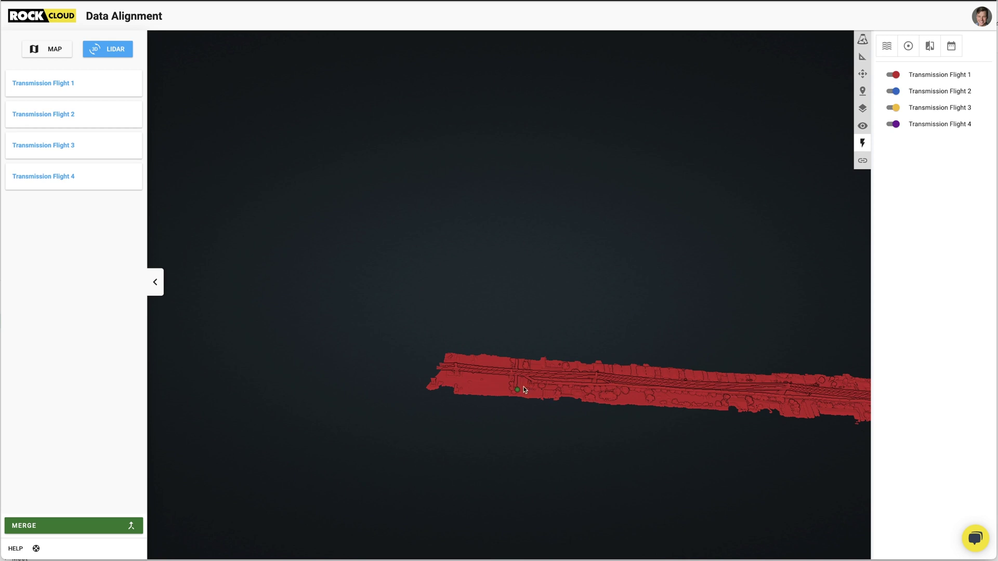
left_click_drag(694, 395, 437, 390)
left_click_drag(538, 375, 483, 384)
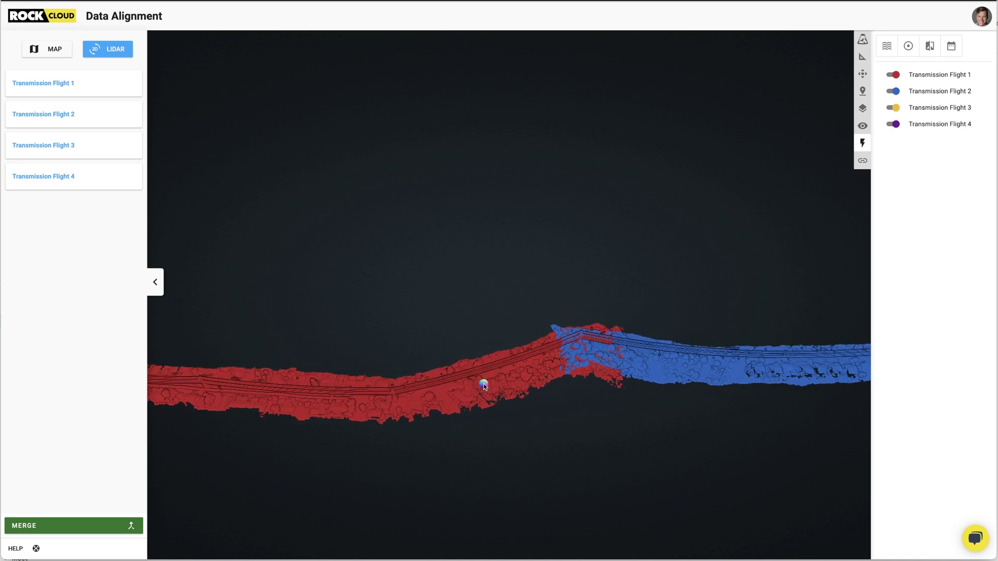
At the tower where Transmission Flights 1 and 2 overlap, set the Z translation of Transmission Flight 2 to -6.
scroll(569, 358, "up", 5)
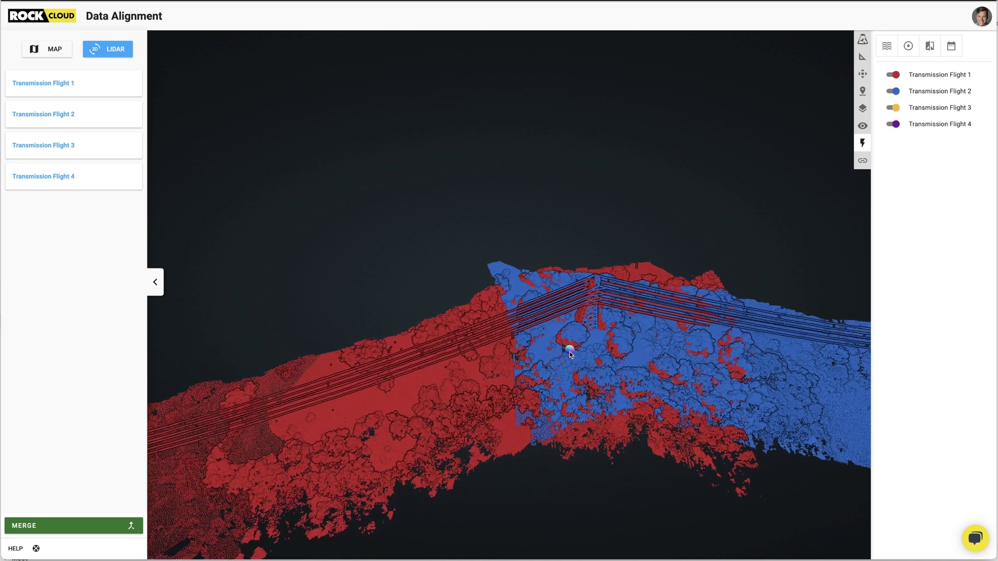
scroll(570, 354, "up", 5)
left_click_drag(600, 308, 572, 396)
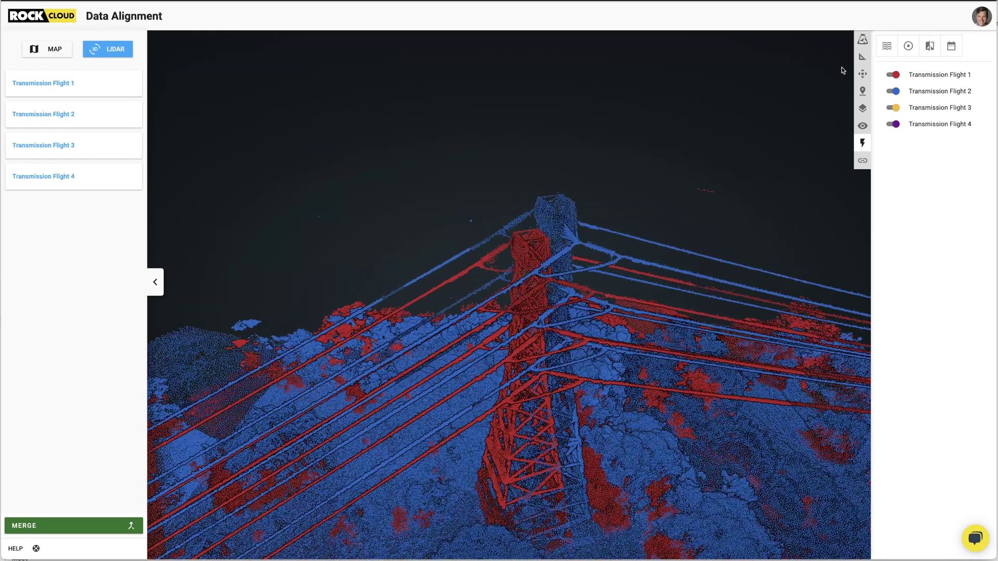
left_click(862, 73)
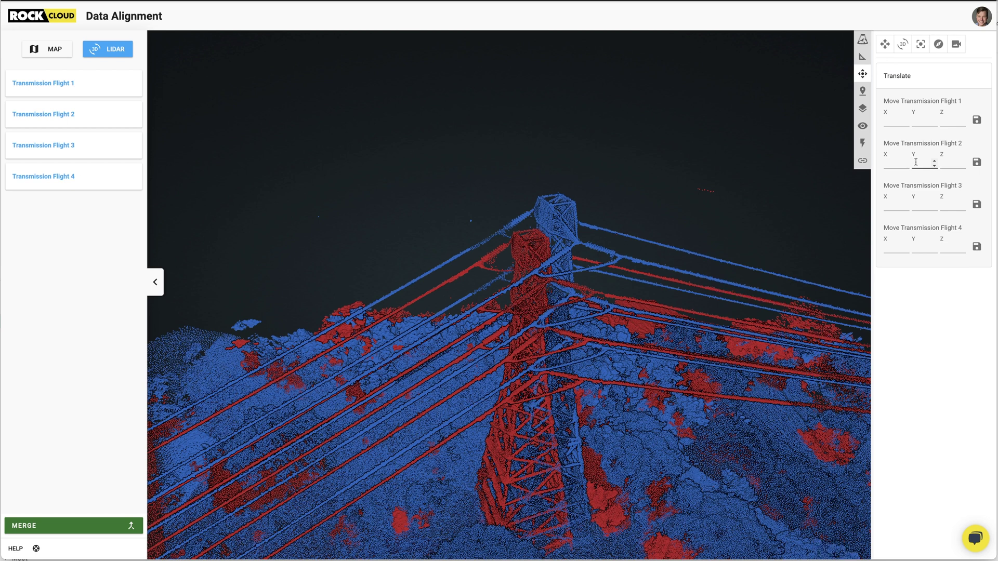
left_click(950, 163)
type("-")
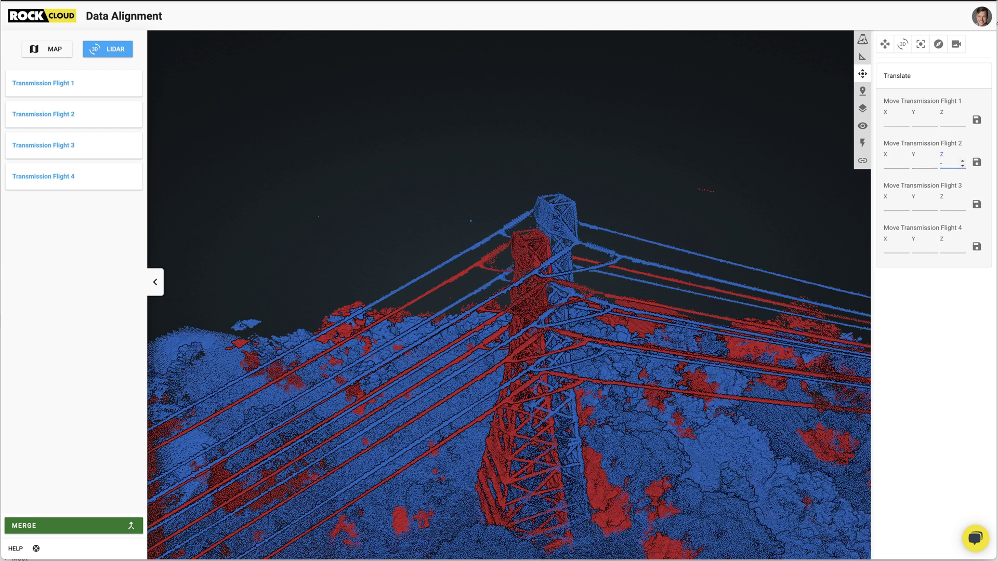
type("5")
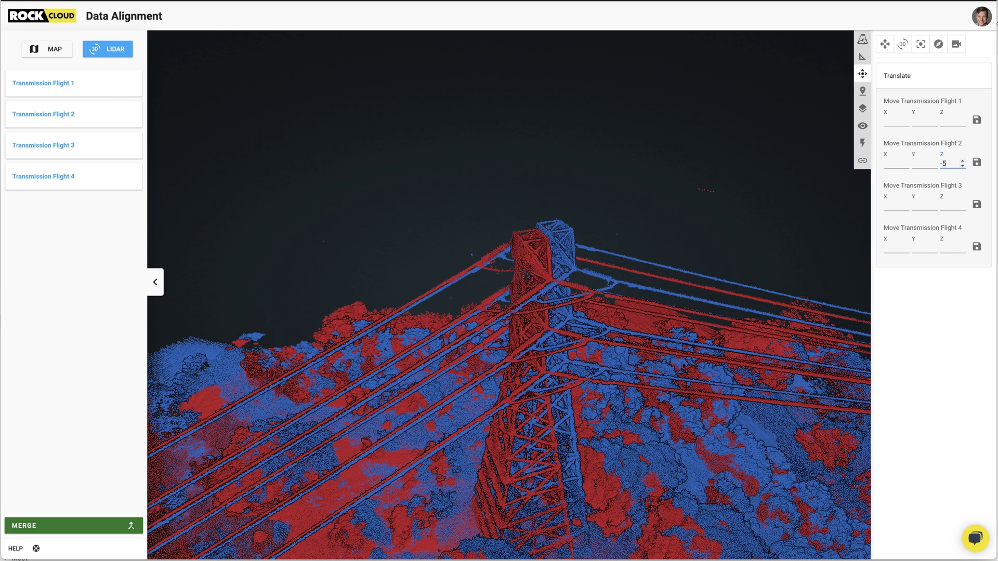
key("BackSpace")
type("6")
Try a Y translation of -7 for Transmission Flight 2.
left_click(917, 162)
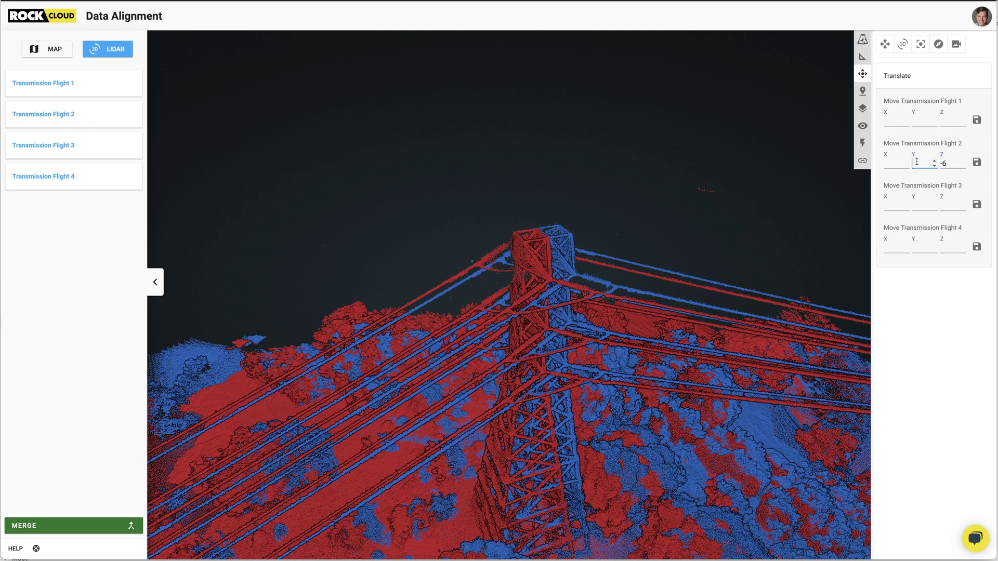
type("-5")
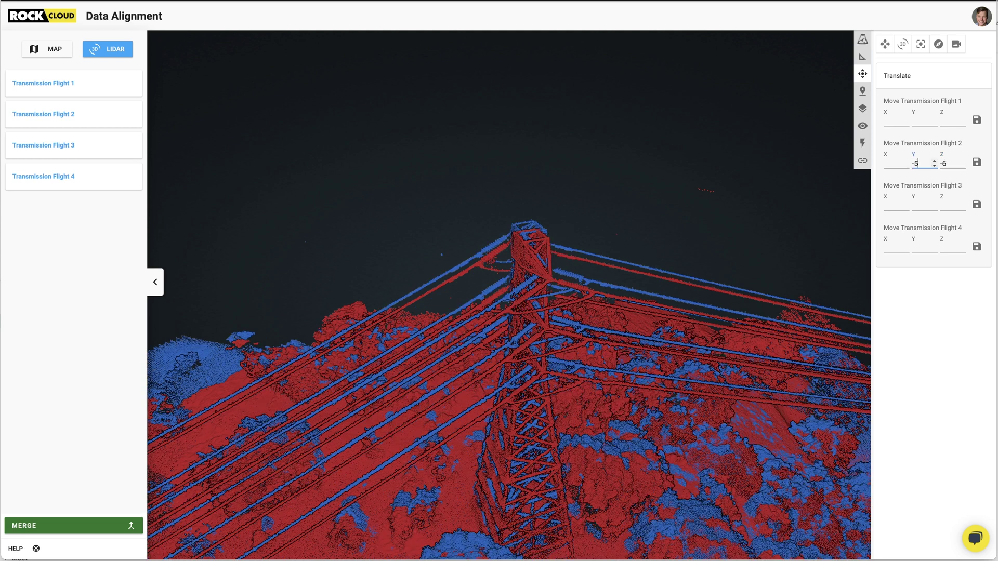
key("Down")
key("Down")
Set the X translation of Transmission Flight 2 to 5.
left_click(893, 161)
type("8")
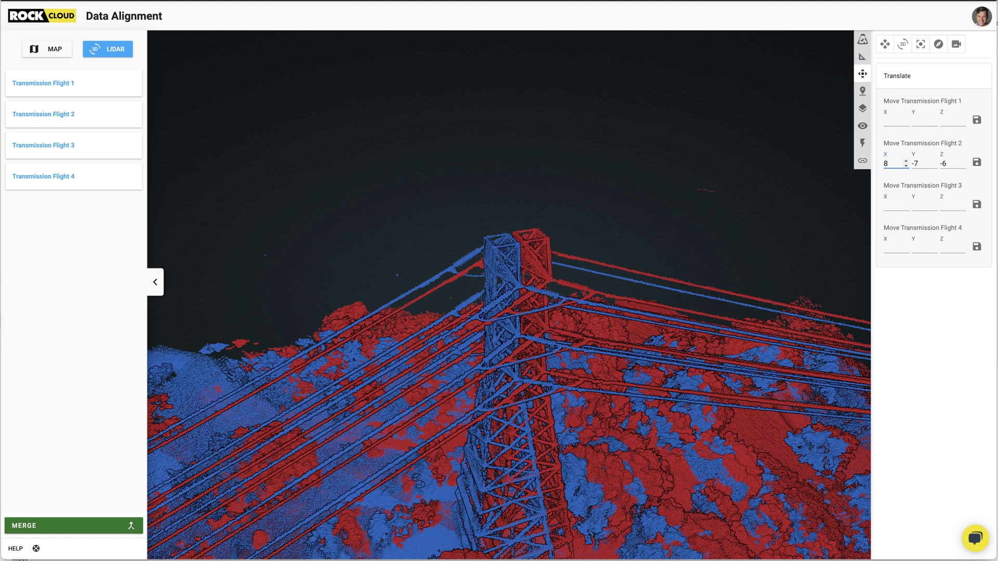
key("Down")
key("Down")
key("Down")
key("Down")
key("Down")
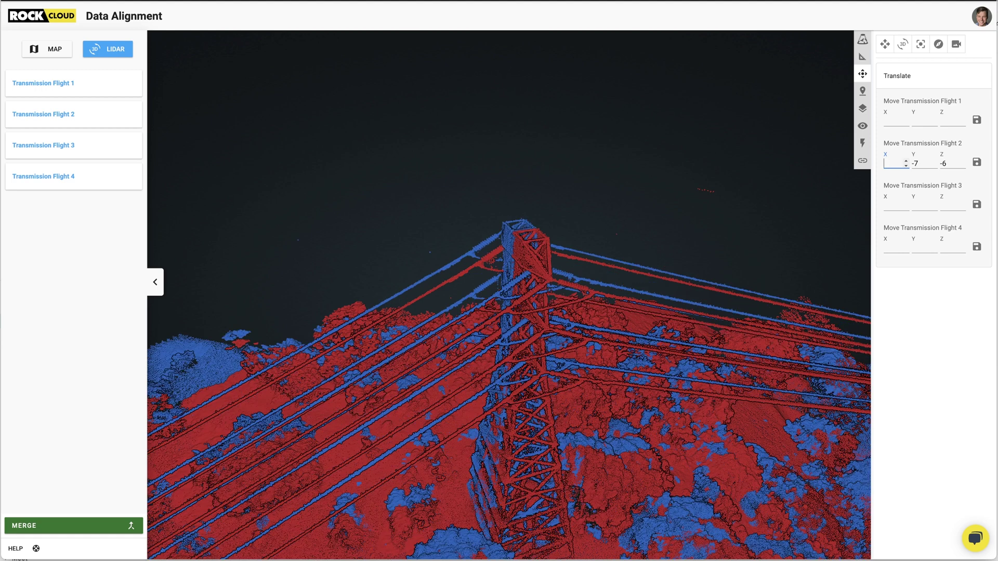
key("BackSpace")
type("245")
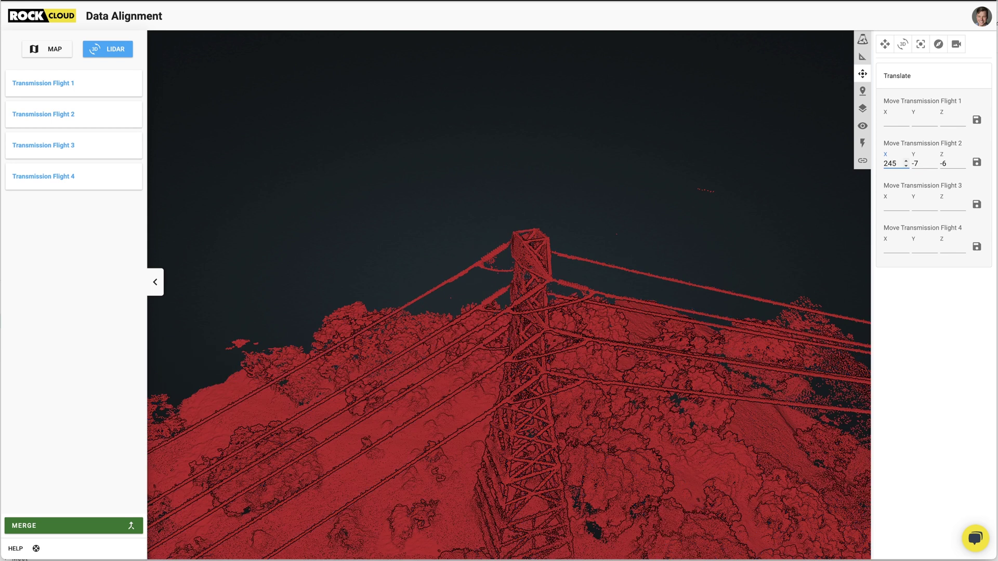
key("BackSpace")
key("BackSpace")
key("BackSpace")
type("5")
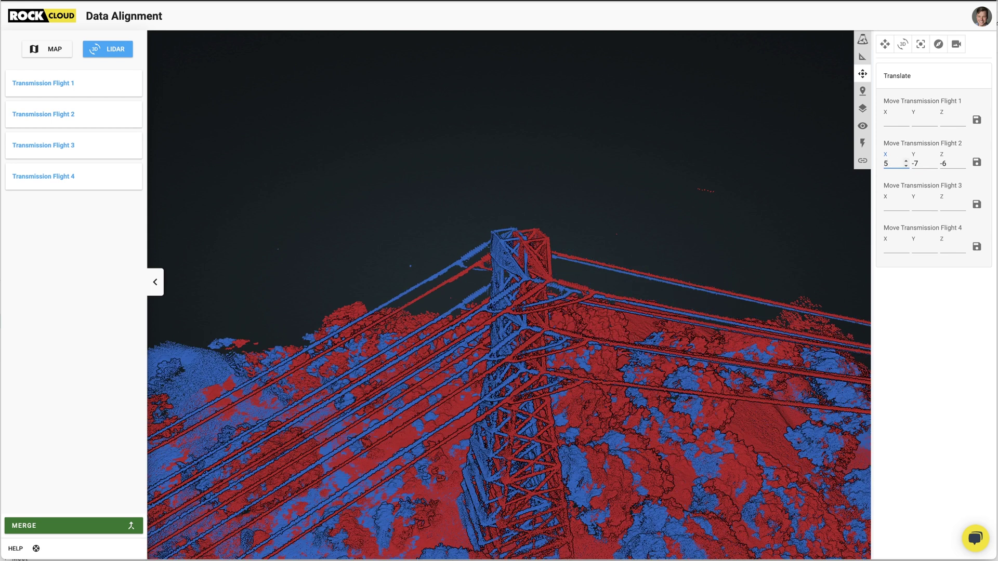
Set the Y translation of Transmission Flight 2 to -4.
key("BackSpace")
type("8")
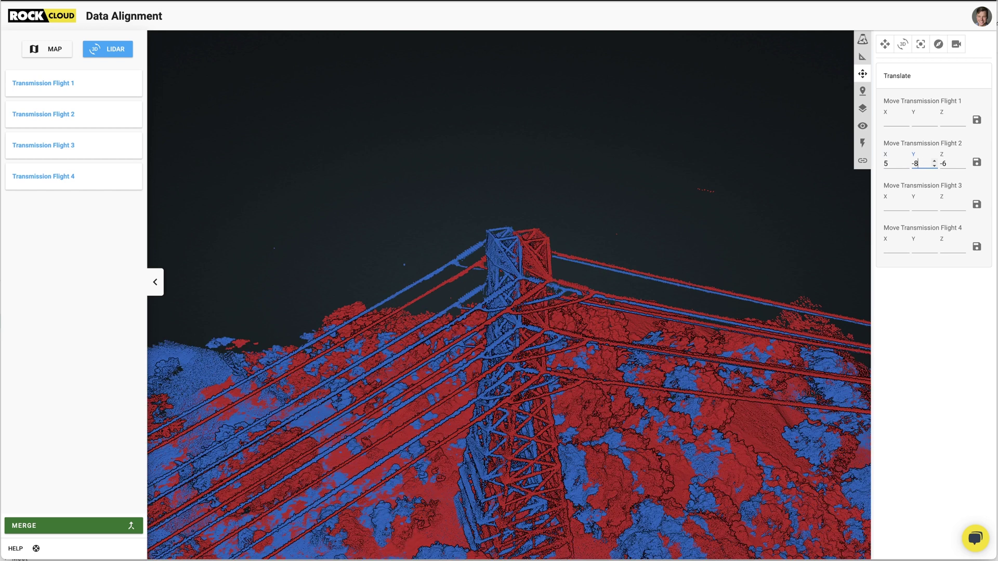
key("BackSpace")
type("4")
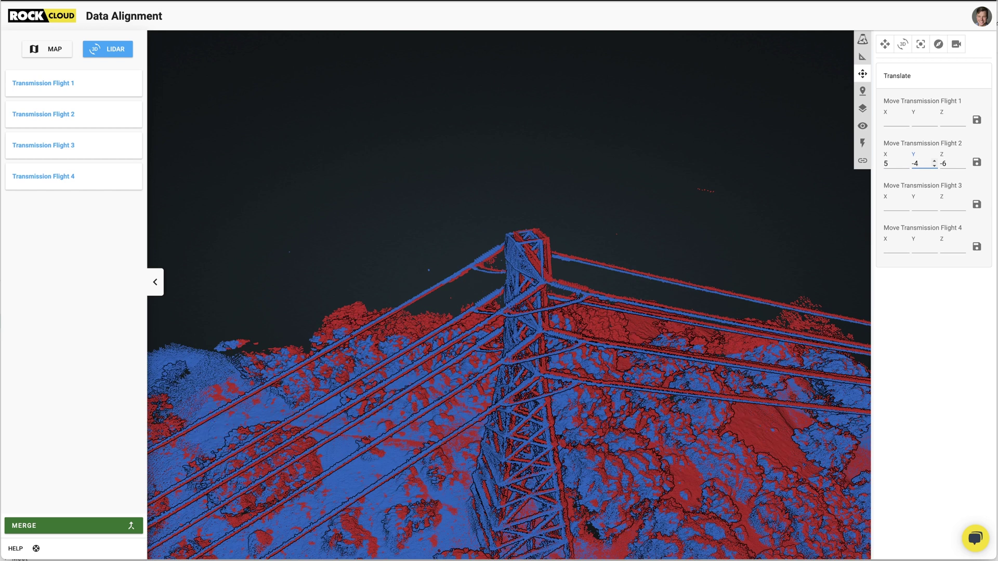
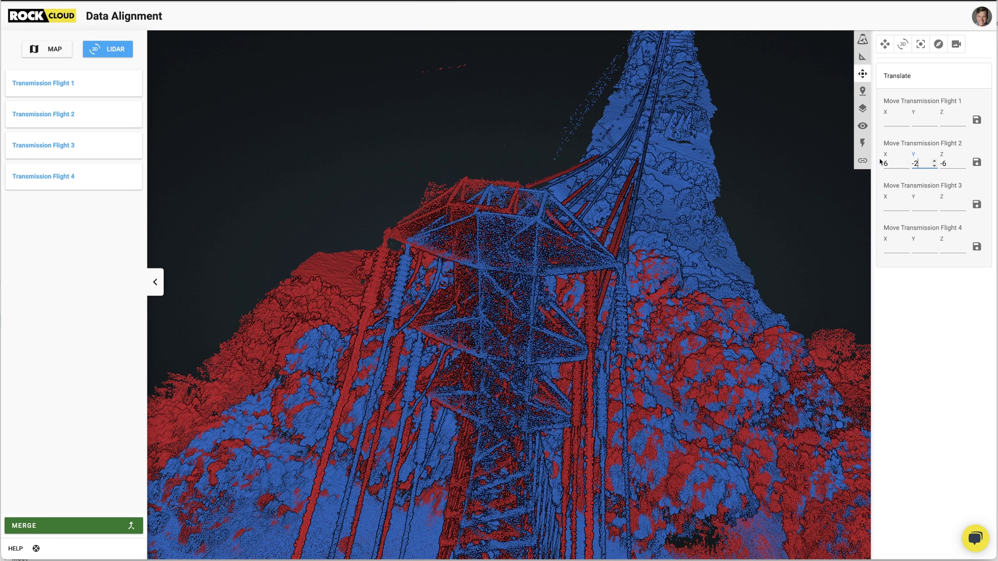
Adjust the translation of Transmission Flight 2 to 4 in X and -3 in Y.
key("Down")
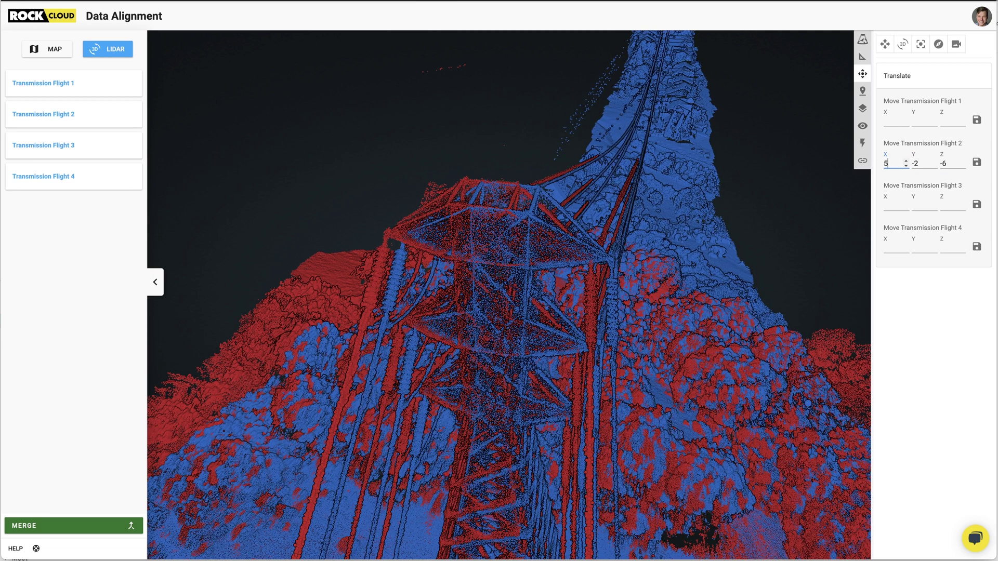
key("Down")
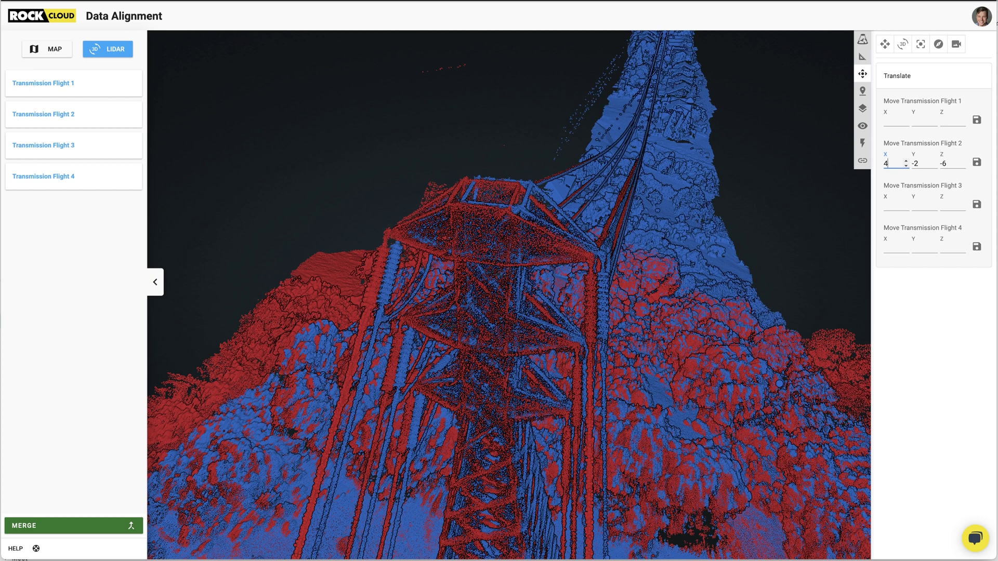
key("Up")
key("Down")
key("Down")
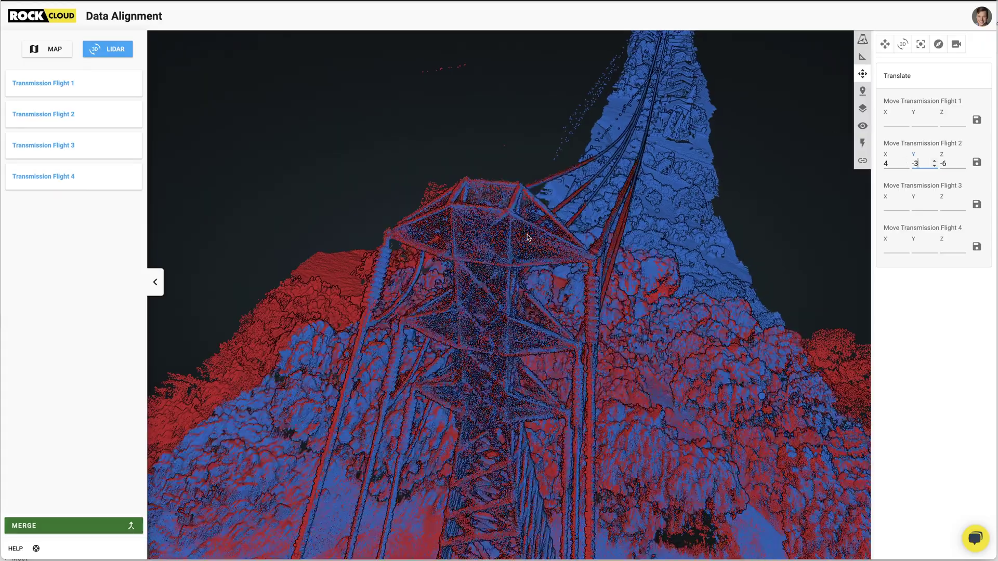
Using the tower's crossarms as reference, refine the translation of Transmission Flight 2 to 3.87 in X and -3.09 in Y.
scroll(494, 224, "up", 3)
right_click_drag(492, 223, 550, 323)
left_click_drag(482, 104, 483, 289)
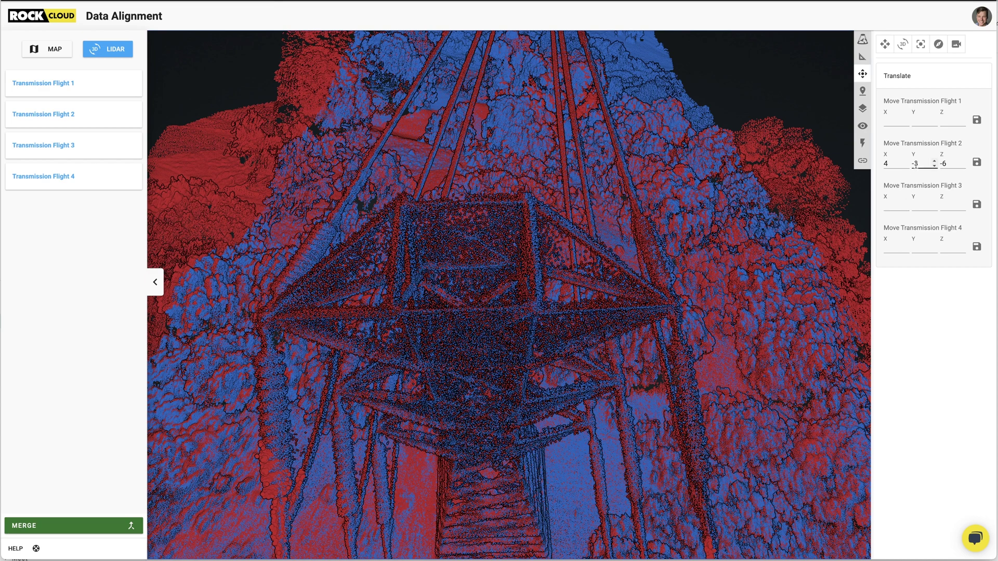
type(".24")
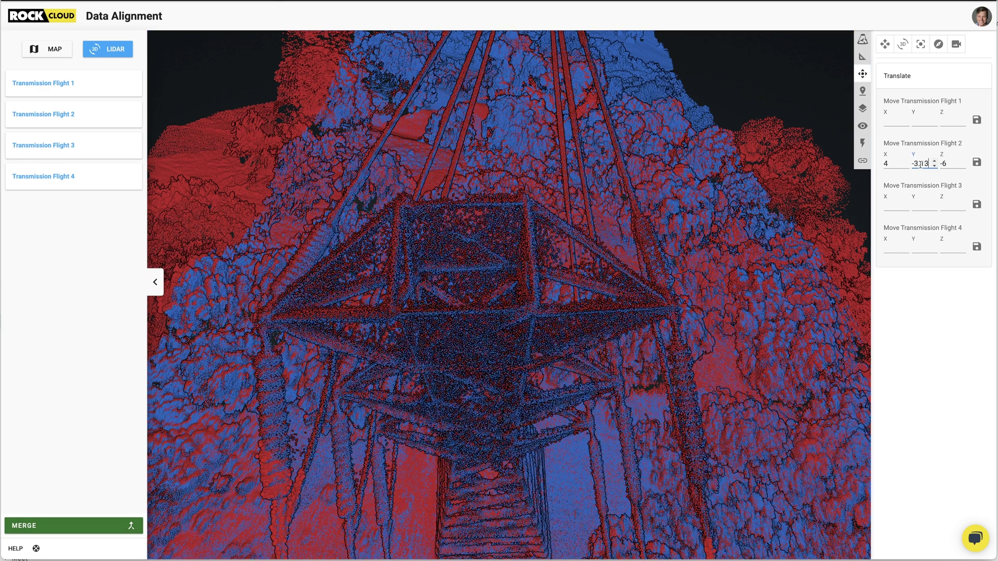
key("BackSpace")
key("BackSpace")
type("3")
left_click(891, 164)
key("BackSpace")
type("3.89")
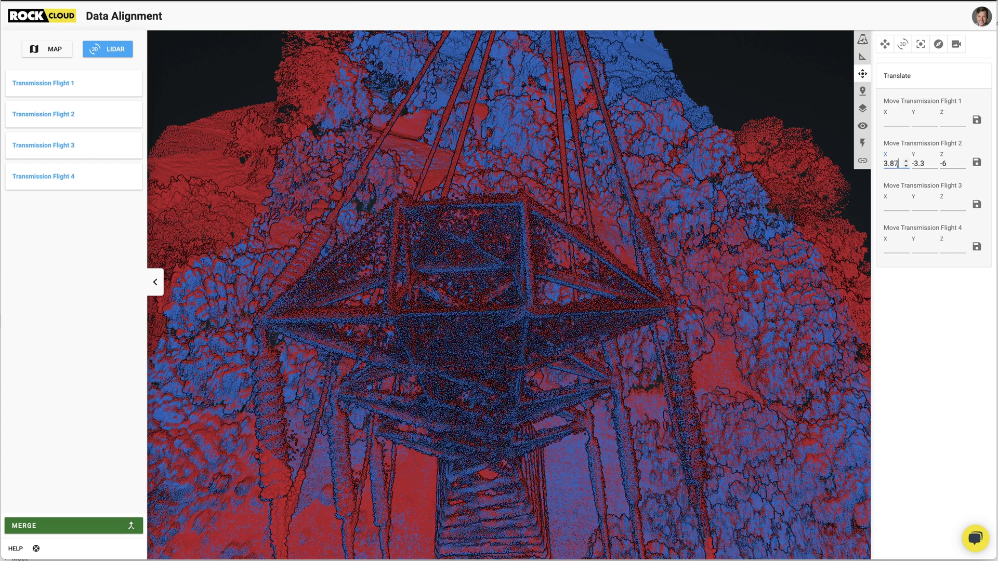
left_click(919, 165)
key("BackSpace")
type("11")
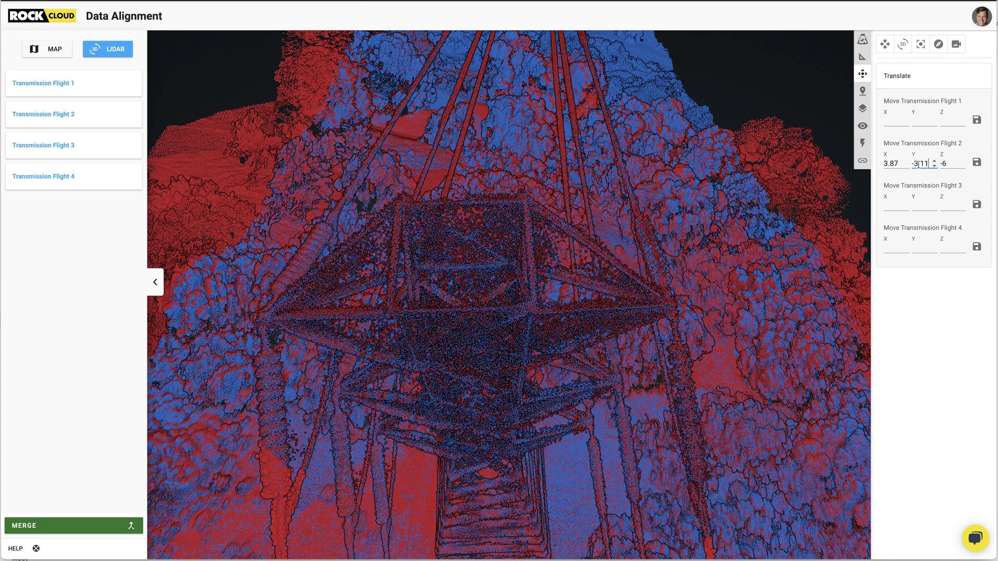
Try Z translations from -5.93 to -6.08 for Transmission Flight 2 against the top of the tower.
right_click_drag(289, 345, 365, 315)
right_click_drag(569, 336, 550, 311)
left_click_drag(551, 311, 517, 142)
scroll(567, 171, "up", 2)
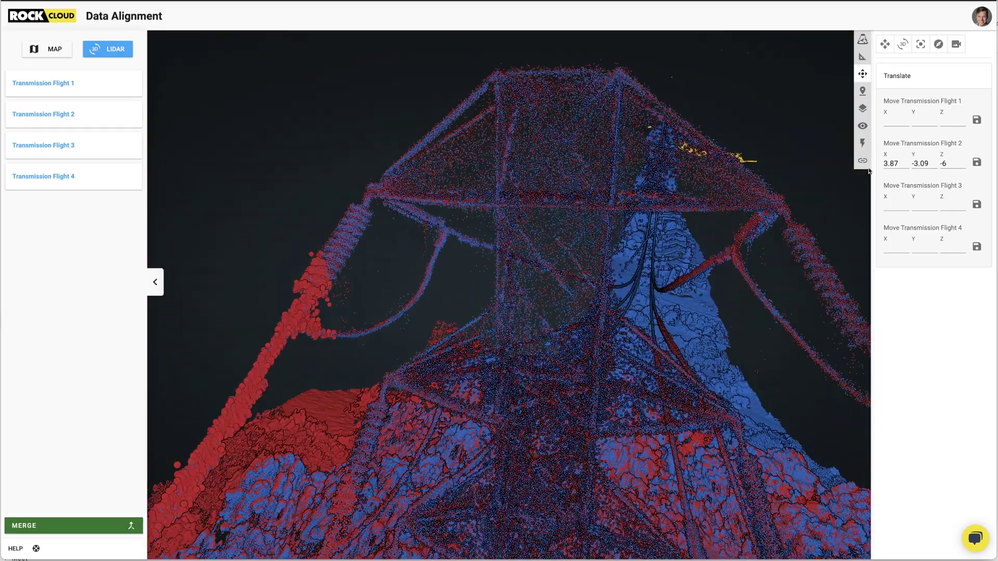
scroll(947, 162, "up", 13)
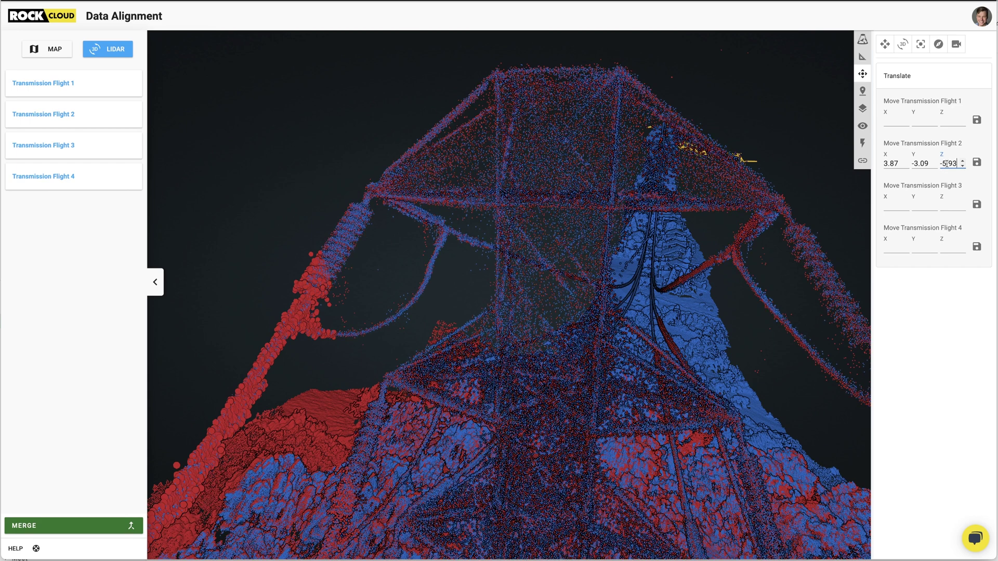
scroll(947, 162, "down", 20)
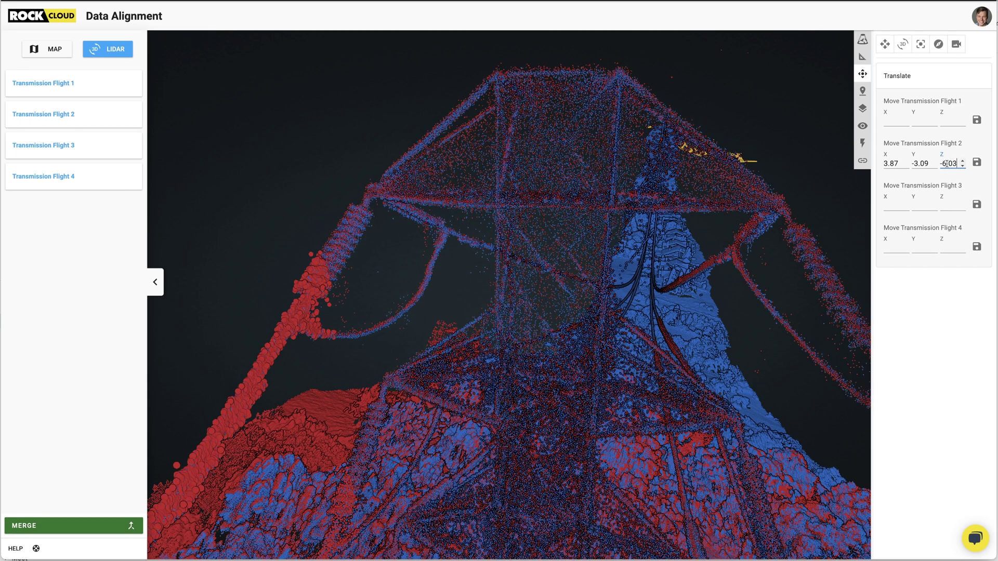
Using the conductors beside the tower as reference, set the Z translation of Transmission Flight 2 to -5.94.
left_click_drag(610, 329, 518, 394)
mouse_move(517, 394)
right_mouse_down()
mouse_move(497, 397)
mouse_move(506, 406)
mouse_move(516, 394)
right_mouse_up()
left_click_drag(699, 311, 650, 332)
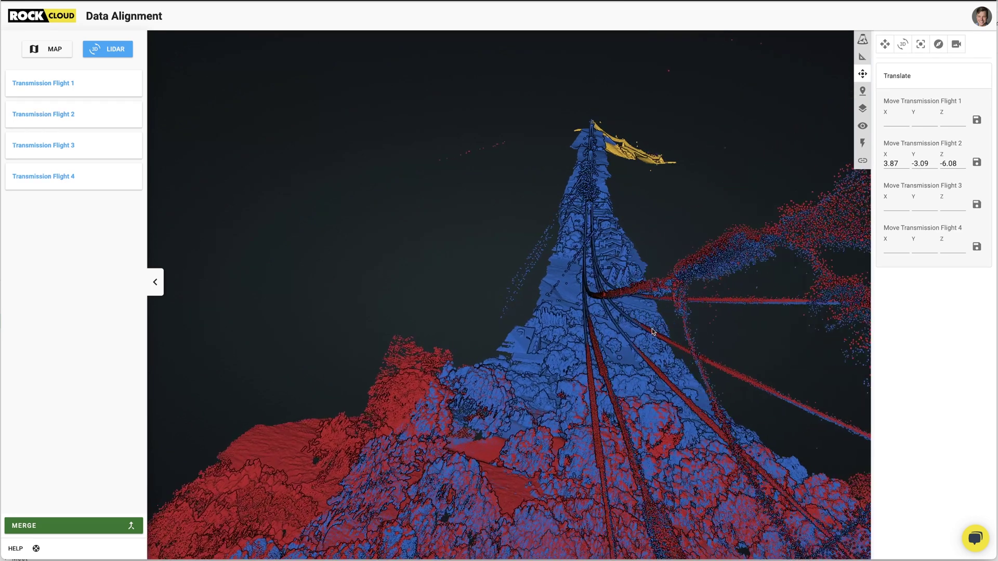
key("Down")
key("Down")
key("Down")
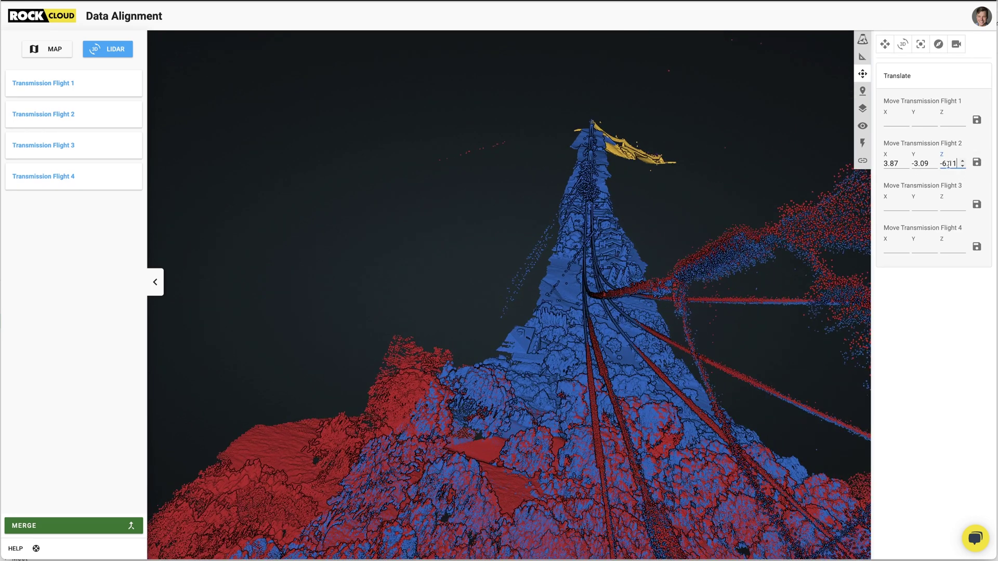
key("Up")
key("Up")
key("Up")
key("Up")
key("Up")
key("Up")
key("Up")
key("Up")
key("Up")
key("Up")
key("Up")
key("Up")
key("Up")
key("Up")
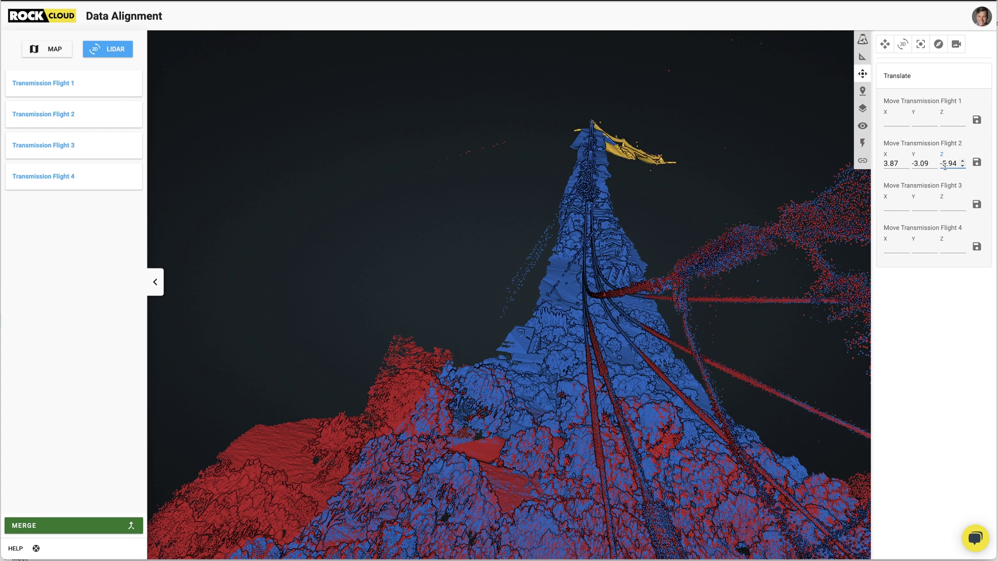
Fine-tune the Y translation of Transmission Flight 2 to -3.18 and check the whole overlap tower.
key("Down")
key("Down")
key("Down")
key("Down")
key("Down")
key("Down")
key("Down")
key("Down")
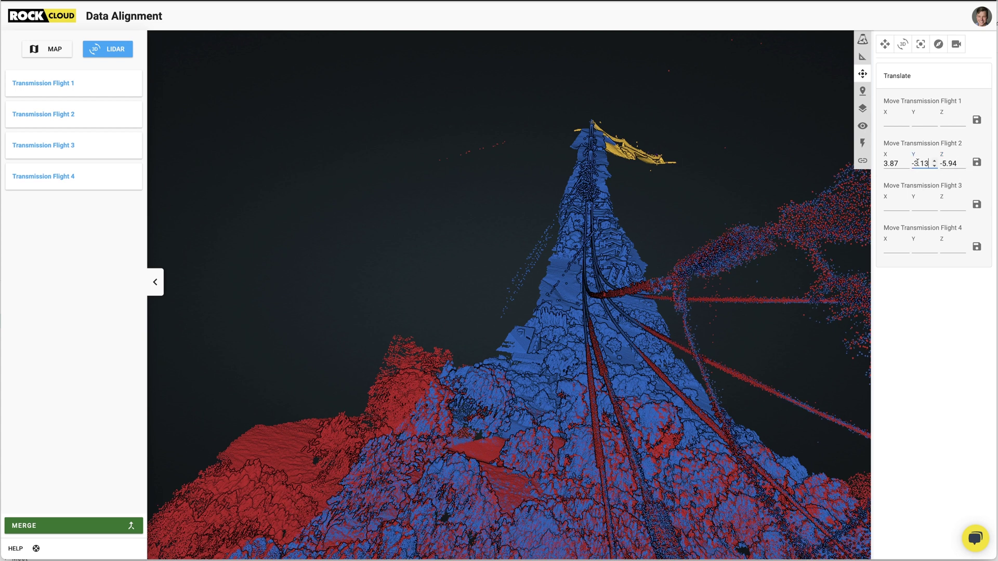
scroll(715, 430, "down", 3)
left_click_drag(715, 430, 543, 330)
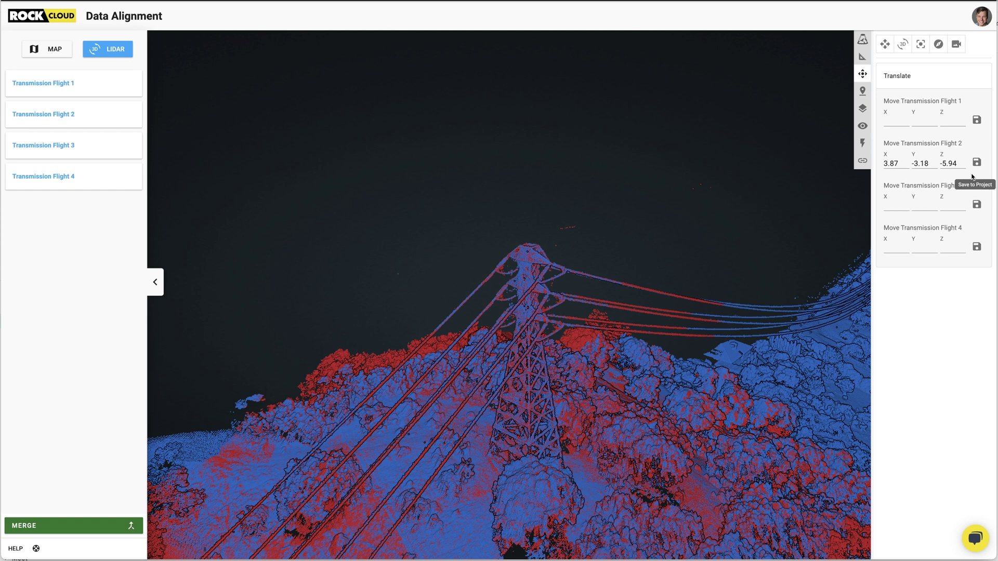
Follow the Transmission Flight 2 corridor to its overlap with Transmission Flight 3 and examine the offset between their tower points.
left_click_drag(779, 367, 492, 358)
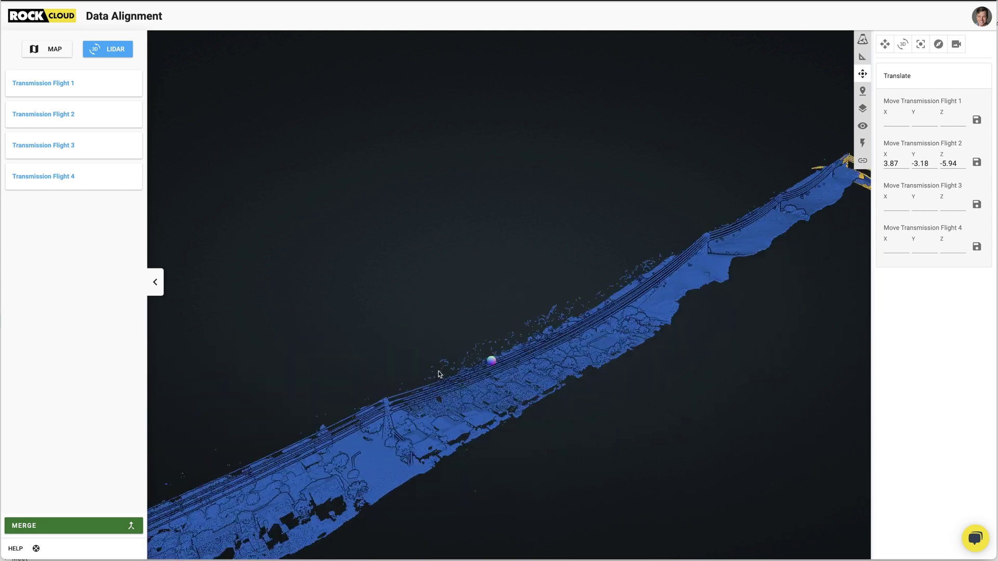
left_click_drag(759, 225, 368, 434)
left_click_drag(592, 341, 508, 401)
scroll(526, 268, "up", 4)
scroll(525, 266, "up", 10)
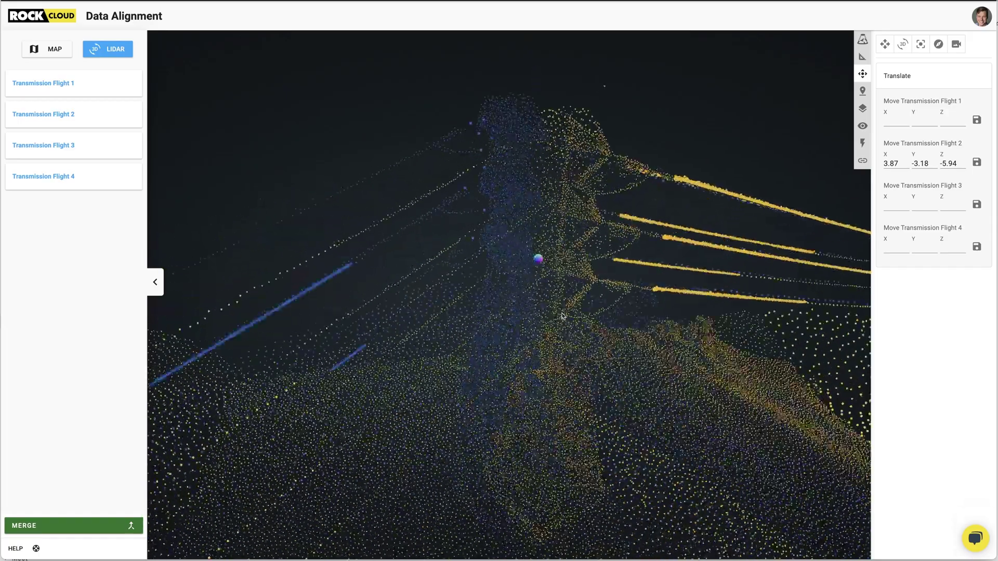
scroll(530, 271, "down", 5)
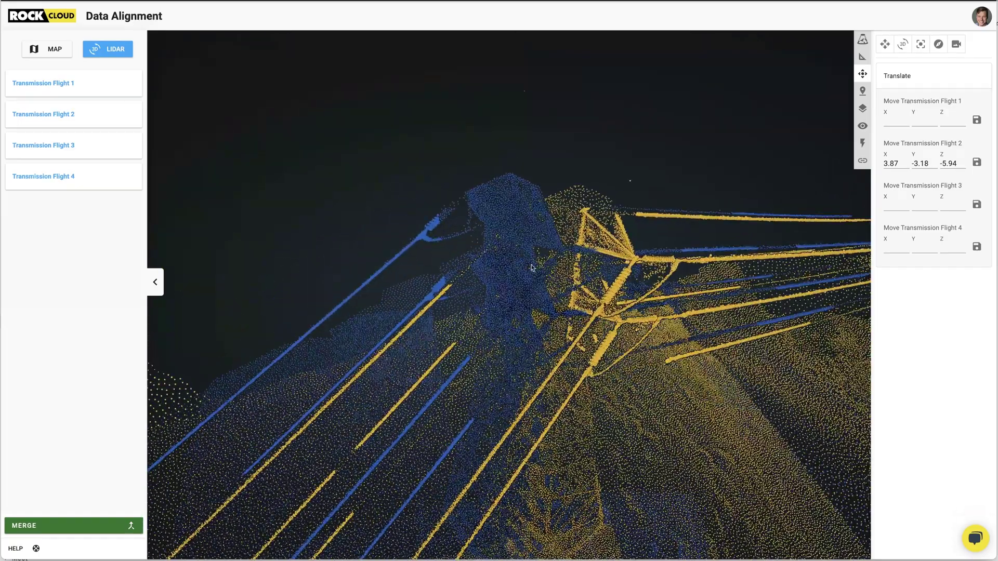
scroll(537, 257, "down", 5)
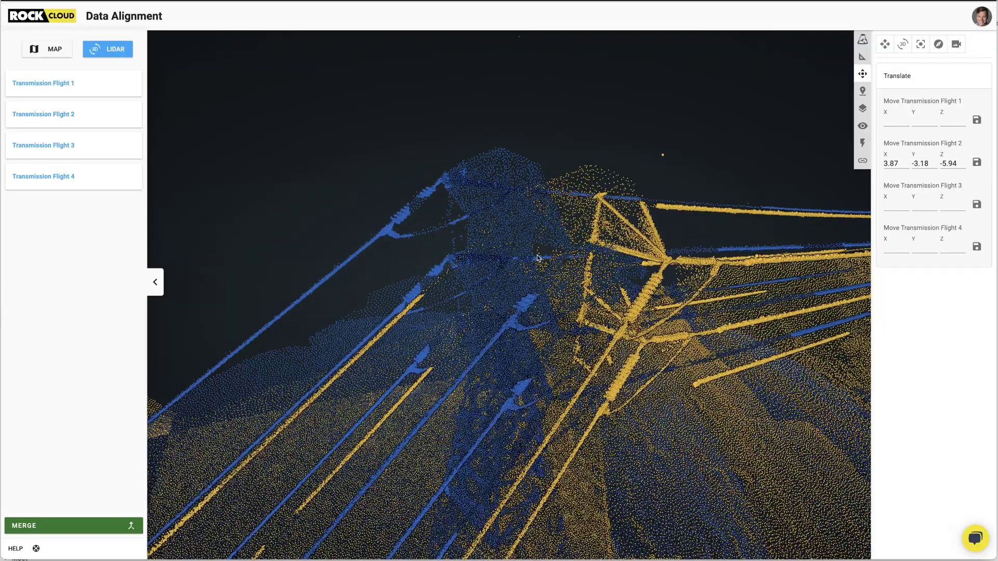
left_click_drag(542, 226, 541, 244)
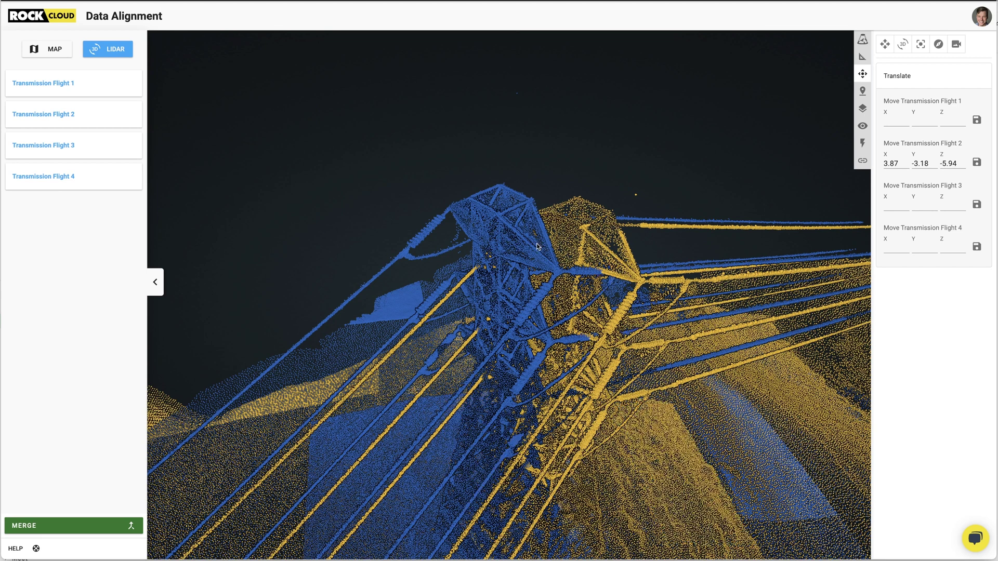
Roughly align Transmission Flight 3 with Transmission Flight 2 at the shared tower using translations of Z 2, Y -9 and X about -1.
left_click(947, 205)
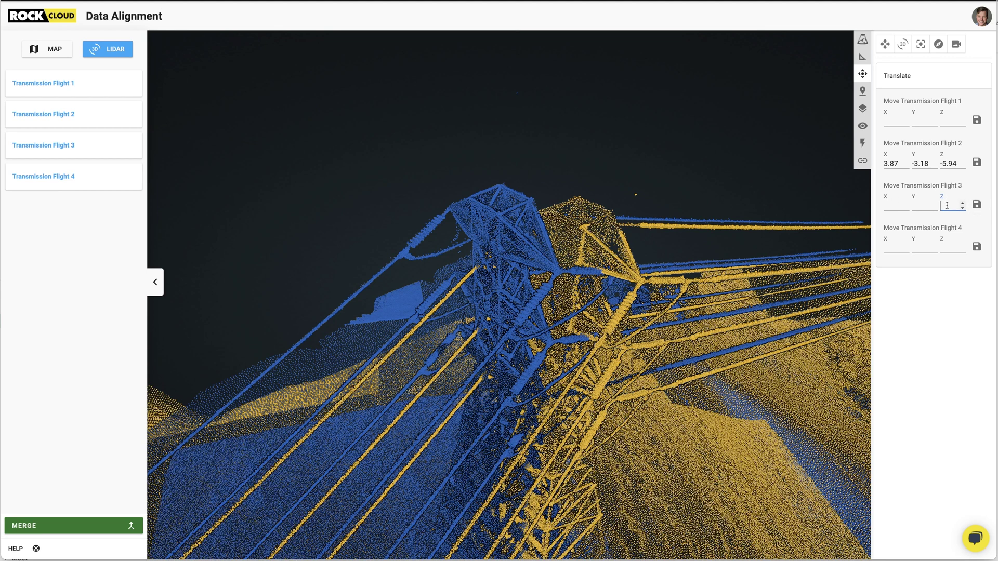
type("2")
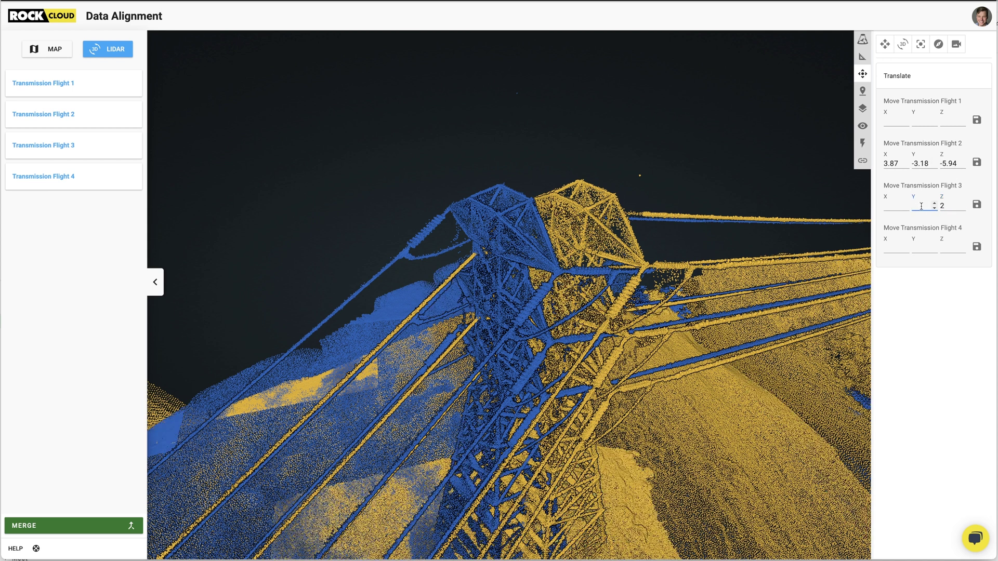
type("-")
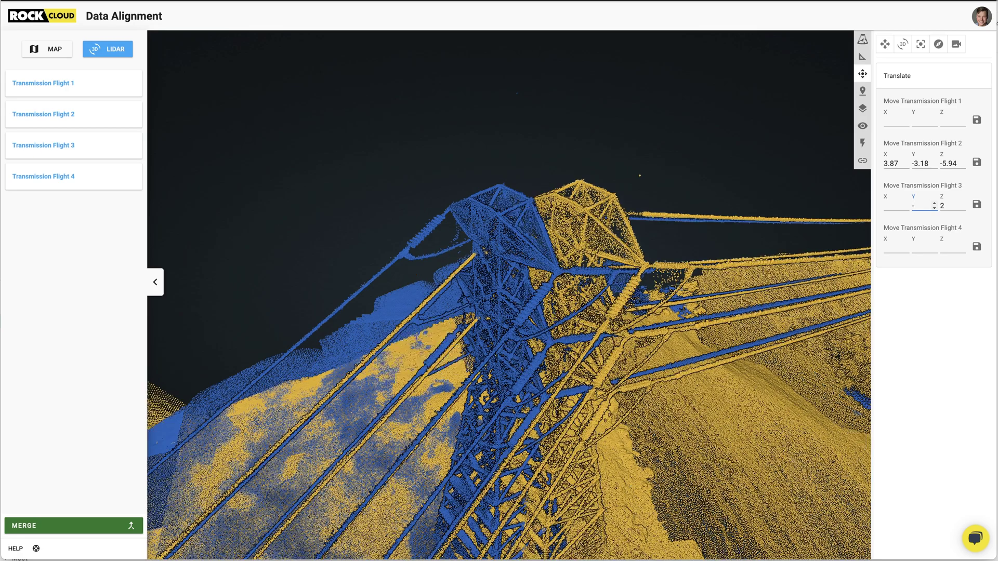
type("8-1")
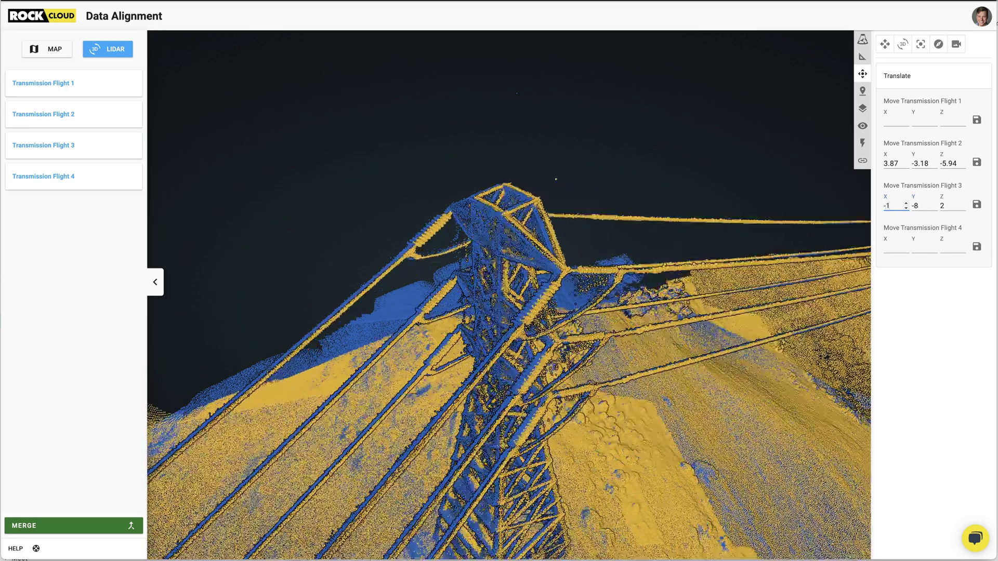
key("Down")
left_click(887, 203)
type(".02")
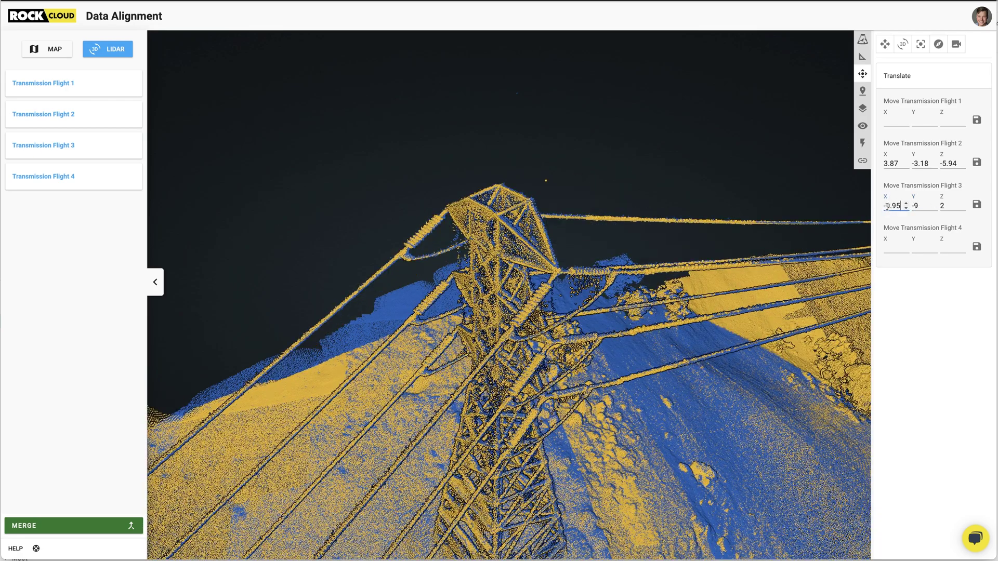
Fine-tune Transmission Flight 3 to Y -8.83 and Z 1.92, using an overhead view of the tower and conductors.
scroll(919, 205, "up", 20)
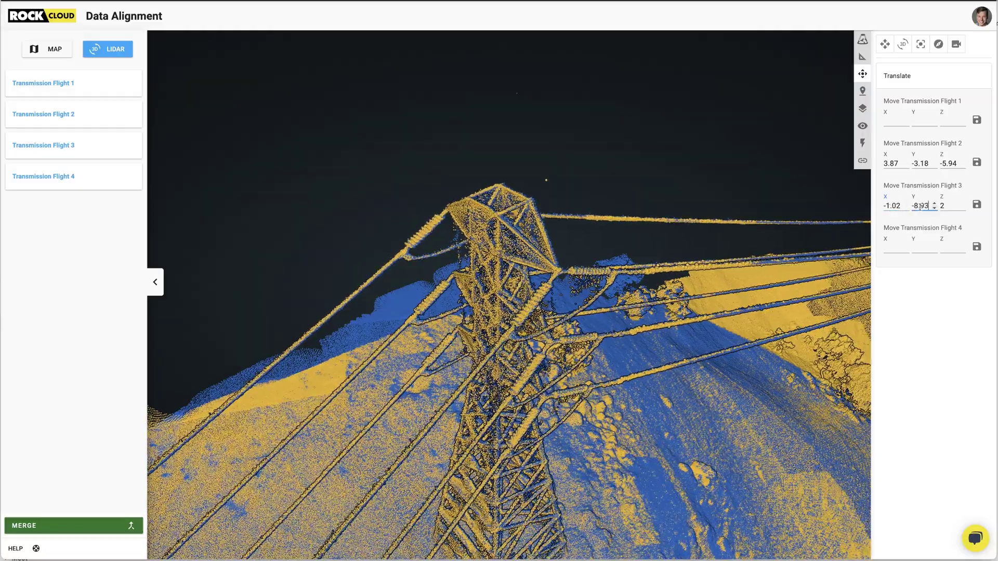
left_click_drag(541, 306, 562, 451)
scroll(918, 208, "down", 9)
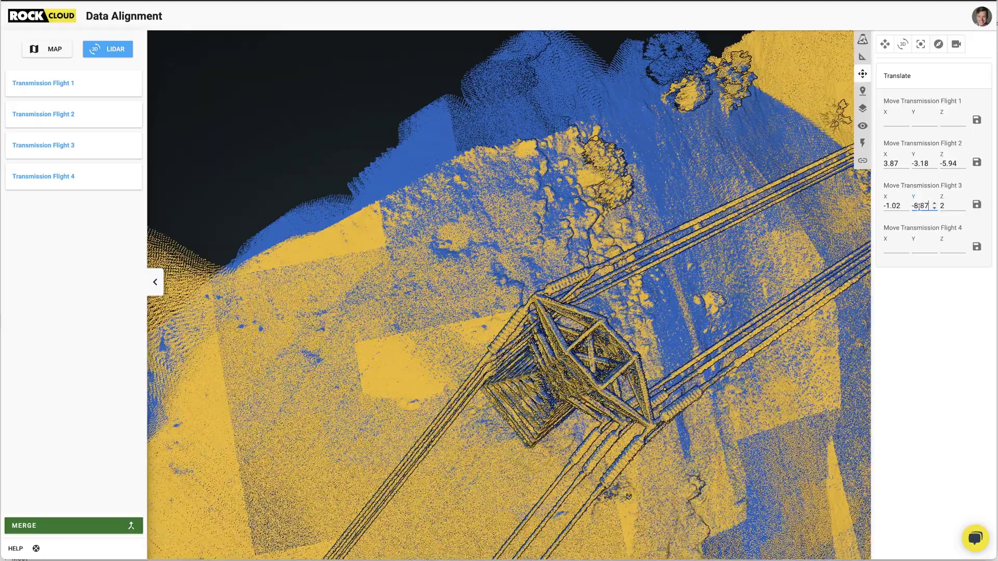
scroll(948, 206, "down", 8)
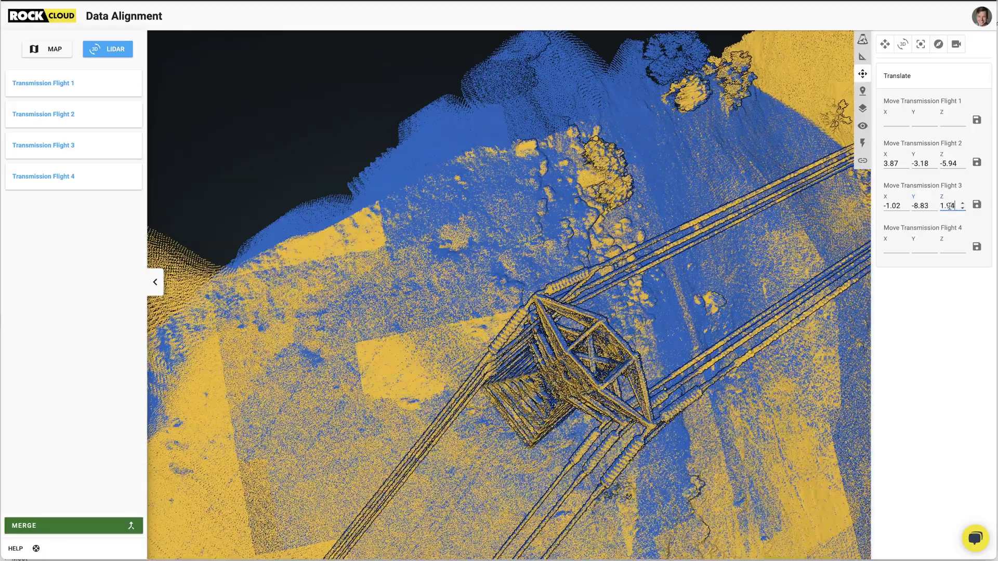
left_click_drag(754, 236, 879, 164)
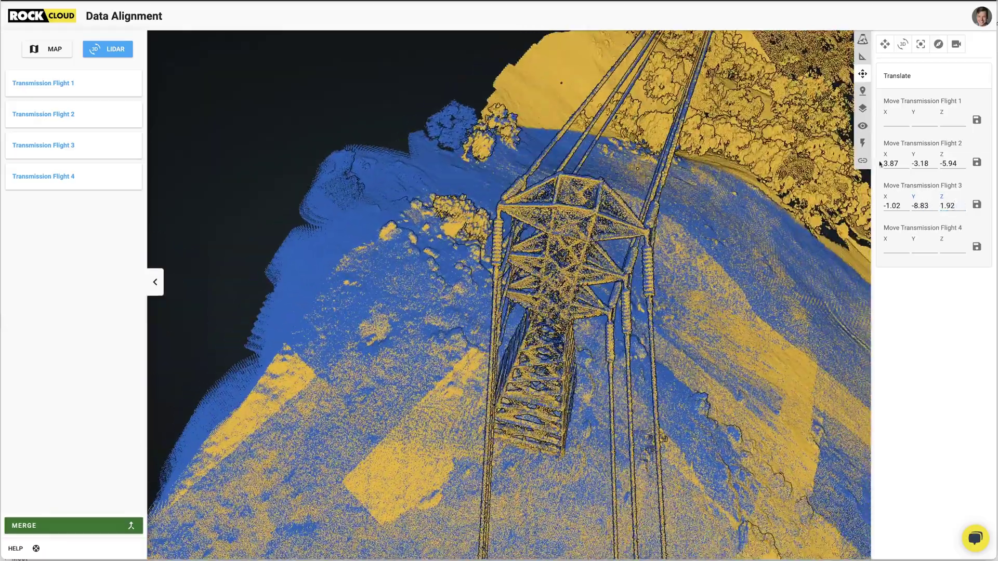
Set the X translation of Transmission Flight 3 to -1.09 to match the tower points.
left_click(894, 206)
key("Down")
key("Down")
key("Down")
key("Down")
key("Down")
key("Down")
key("Down")
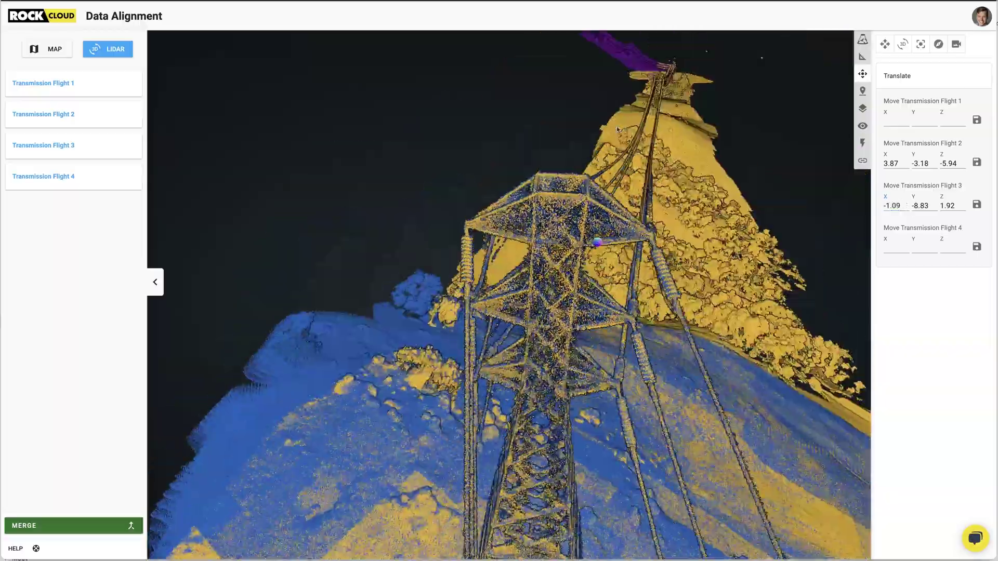
Check the aligned tower, then follow the Transmission Flight 3 corridor to its overlap with Transmission Flight 4 and examine the offset there.
right_click_drag(617, 129, 597, 242)
scroll(574, 299, "up", 5)
right_click_drag(573, 299, 525, 331)
scroll(524, 331, "down", 6)
left_click_drag(524, 331, 508, 295)
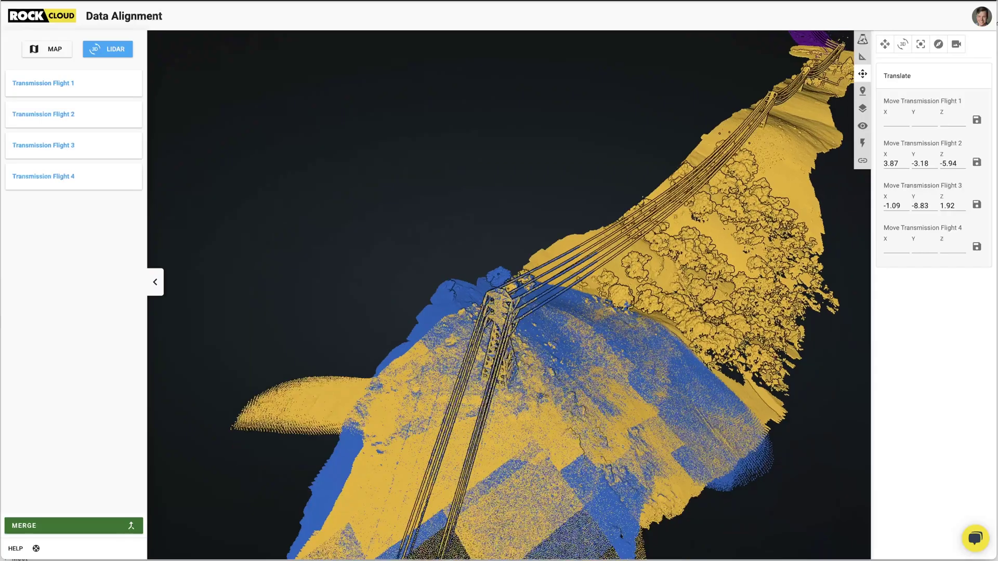
left_click_drag(788, 141, 623, 281)
left_click_drag(756, 133, 628, 350)
left_click_drag(718, 218, 614, 296)
right_click_drag(614, 295, 479, 291)
scroll(515, 332, "up", 10)
right_click_drag(553, 368, 614, 332)
left_click_drag(696, 156, 557, 356)
Try a first translation of X 0.12, Y -2 and Z 1 for Transmission Flight 4 at the overlap tower.
left_click(941, 250)
type("1.12")
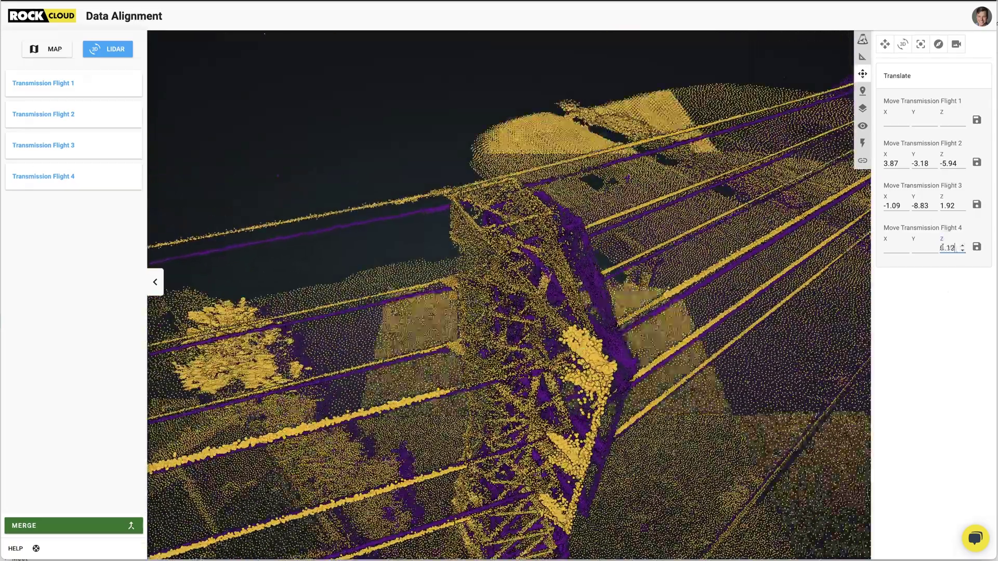
type("-2")
left_click(892, 248)
type("0.12")
left_click_drag(436, 119, 566, 62)
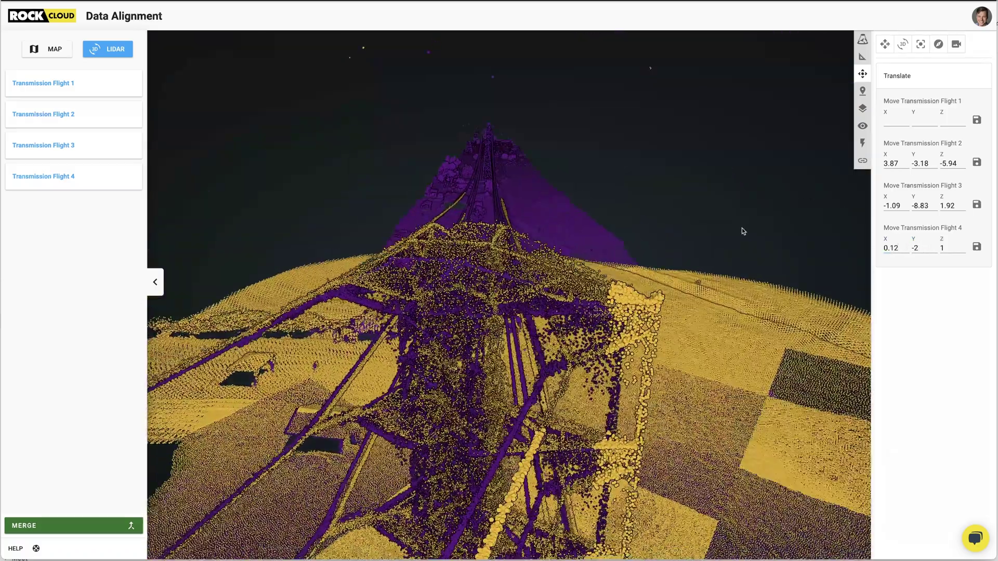
Set the Z translation of Transmission Flight 4 to 2.45 and try a Y translation of 5.
left_click(962, 246)
left_click(961, 245)
key("BackSpace")
type("2.5")
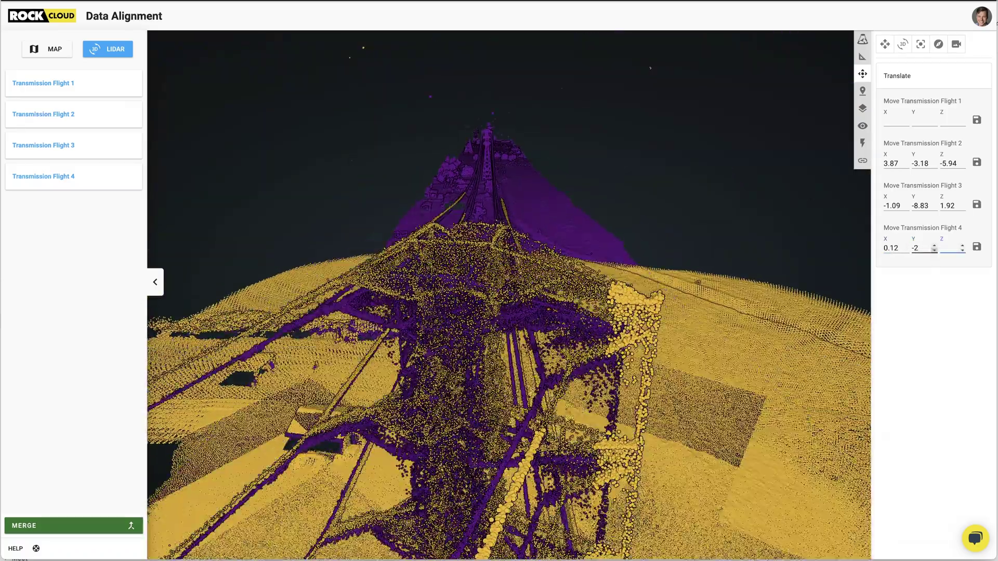
left_click_drag(520, 436, 587, 390)
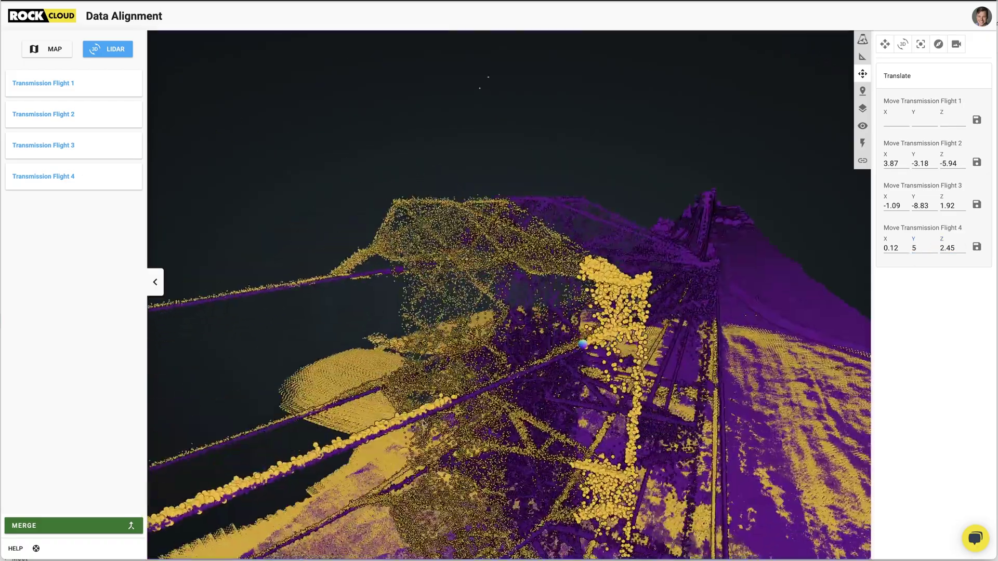
Try a Y translation of -5 for Transmission Flight 4 while lowering its X translation stepwise to -5.
left_click(892, 248)
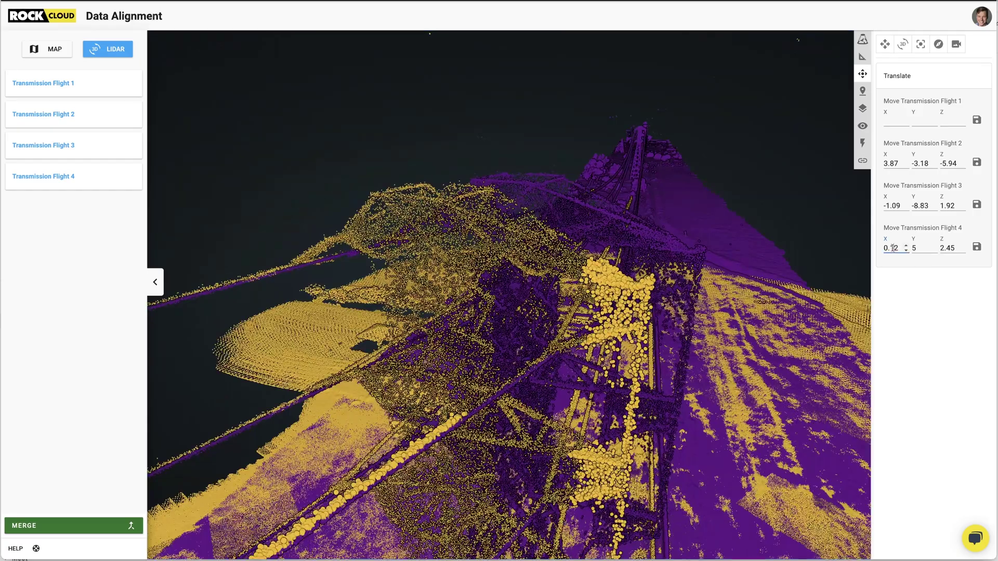
left_click(790, 338)
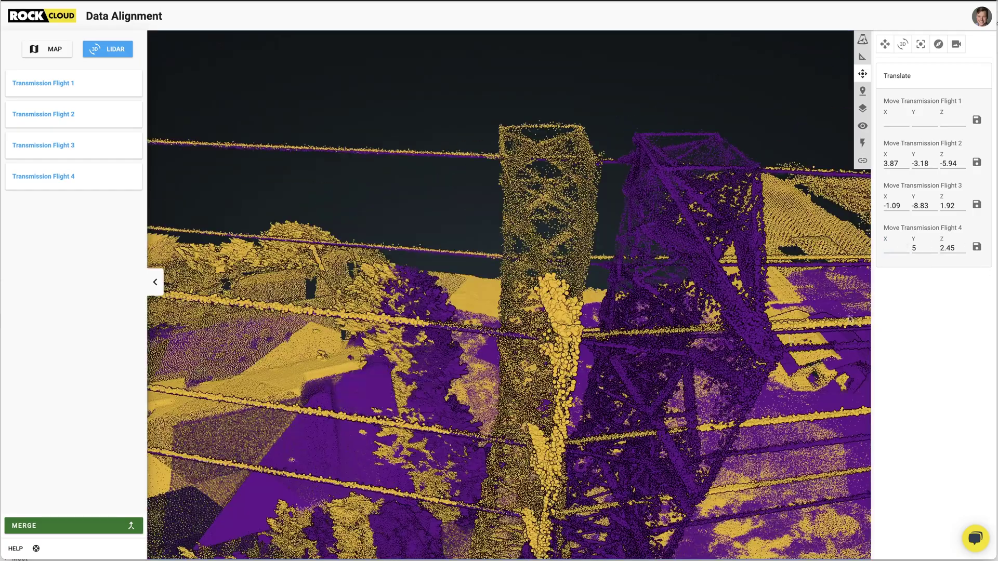
type("-5")
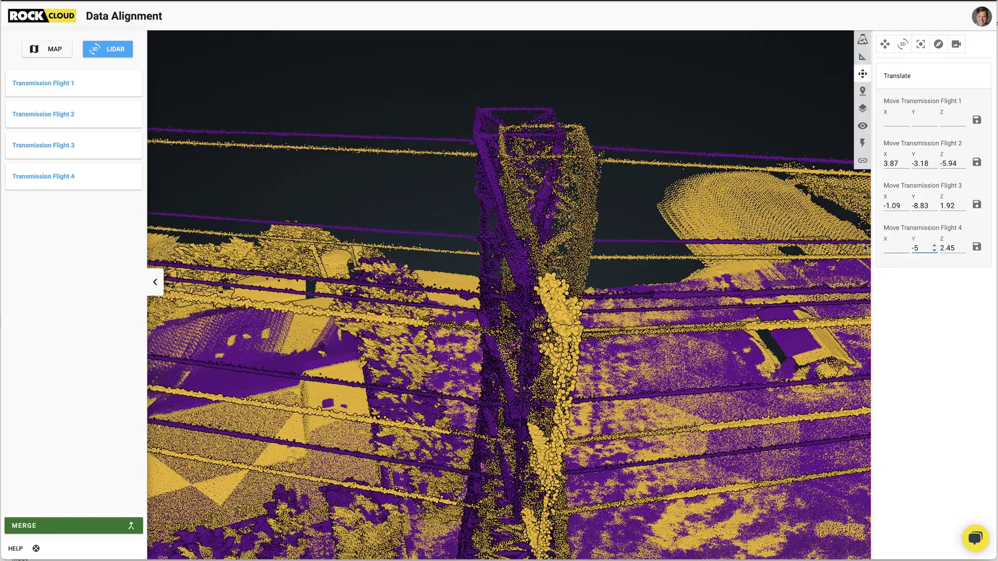
left_click(893, 248)
type("1-1")
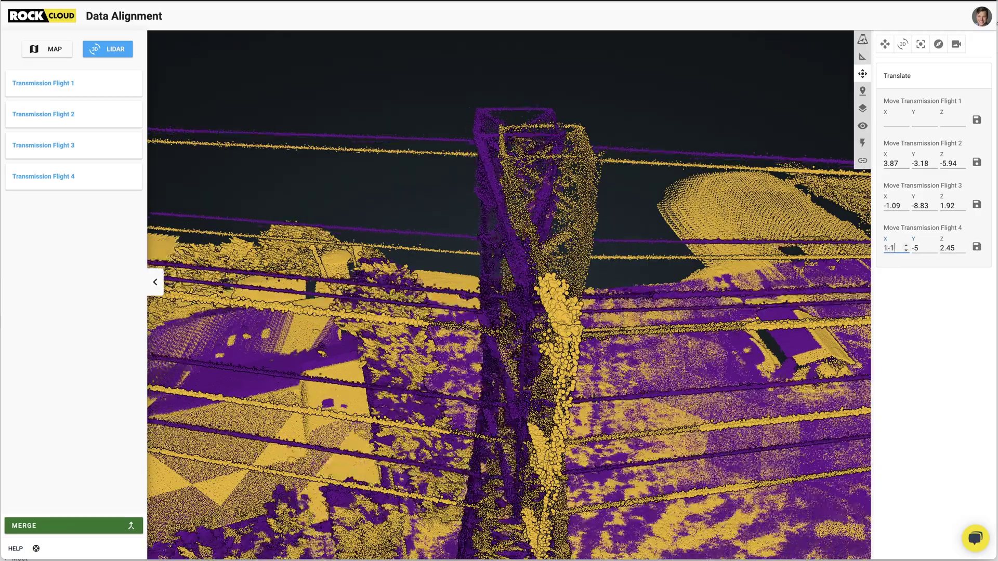
key("Down")
key("Down")
key("Down")
key("Down")
key("Down")
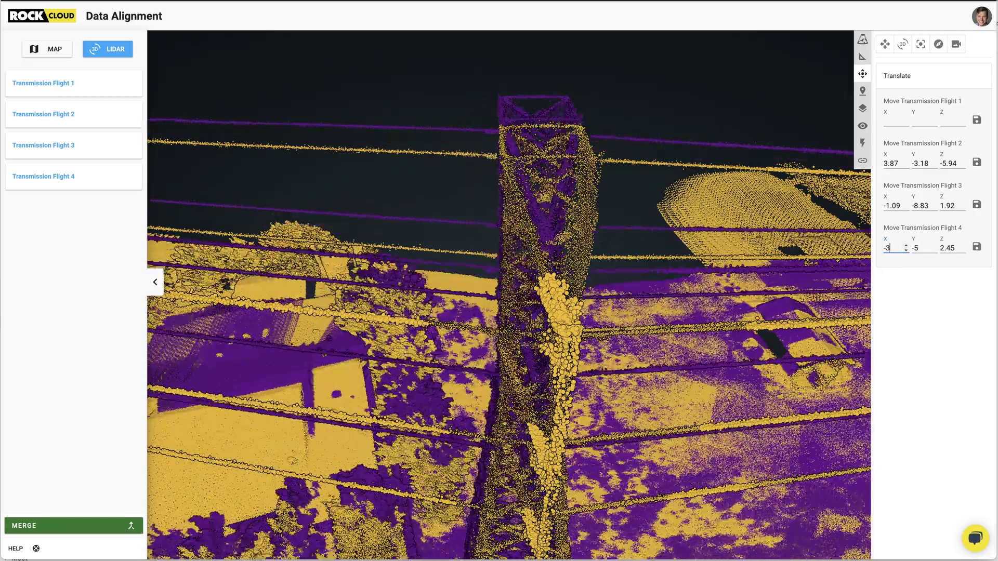
Try lowering the Y translation of Transmission Flight 4 to -8 while viewing the tower from above.
right_click_drag(503, 257, 619, 467)
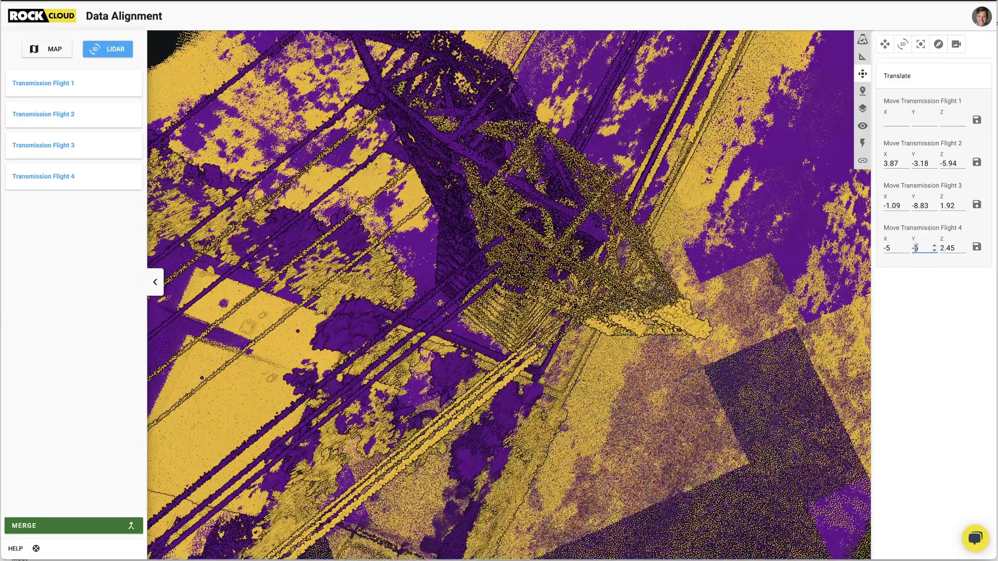
key("Down")
key("Down")
key("Down")
key("Down")
key("Down")
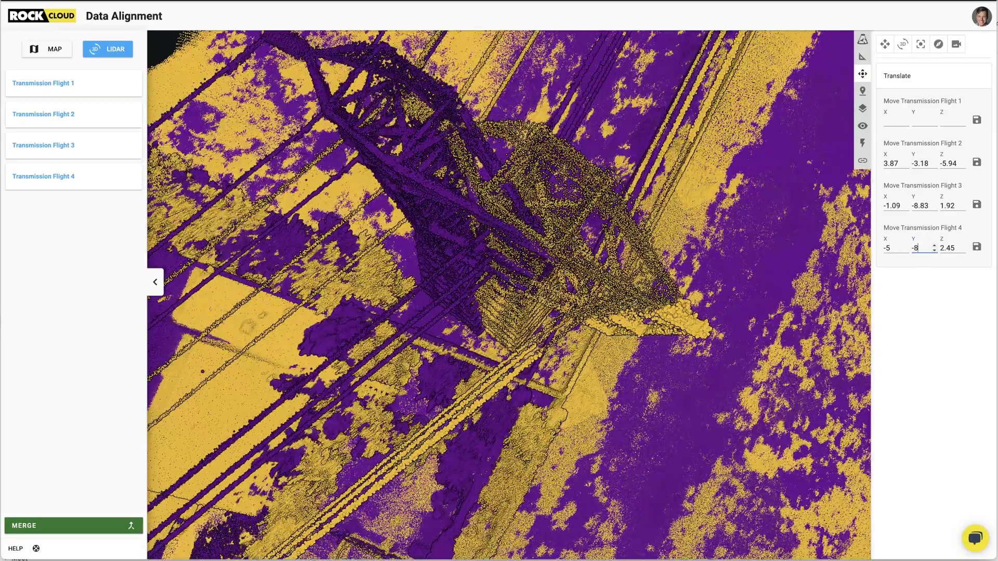
Bring the Transmission Flight 4 tower back towards Transmission Flight 3 with a Y translation of -4 and an X translation of 2.
key("BackSpace")
type("2")
key("BackSpace")
type("4")
left_click(893, 249)
scroll(893, 250, "up", 12)
double_click(893, 250)
type("-1")
key("BackSpace")
key("BackSpace")
type("1")
key("BackSpace")
type("2")
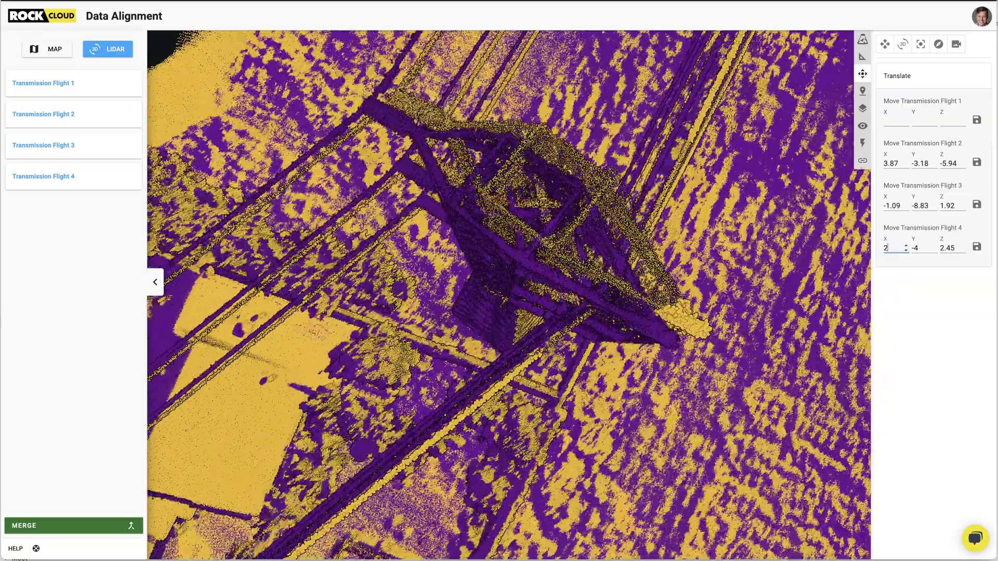
Adjust Transmission Flight 4 to X 2, Y -2 and Z 2.43 so its tower and conductors match Transmission Flight 3.
left_click(906, 246)
left_click(922, 248)
scroll(922, 248, "up", 12)
double_click(922, 247)
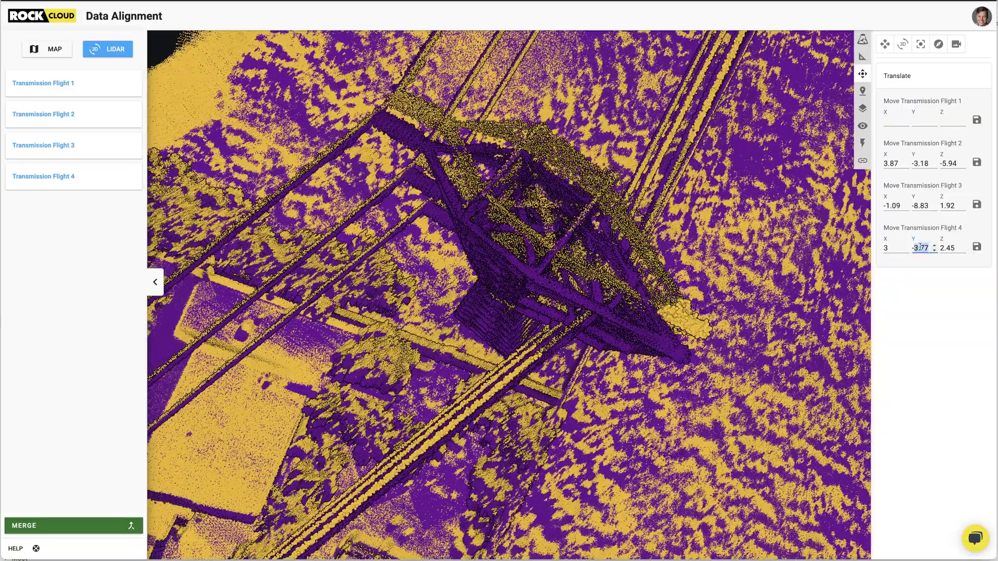
type("2")
right_click_drag(588, 275, 615, 111)
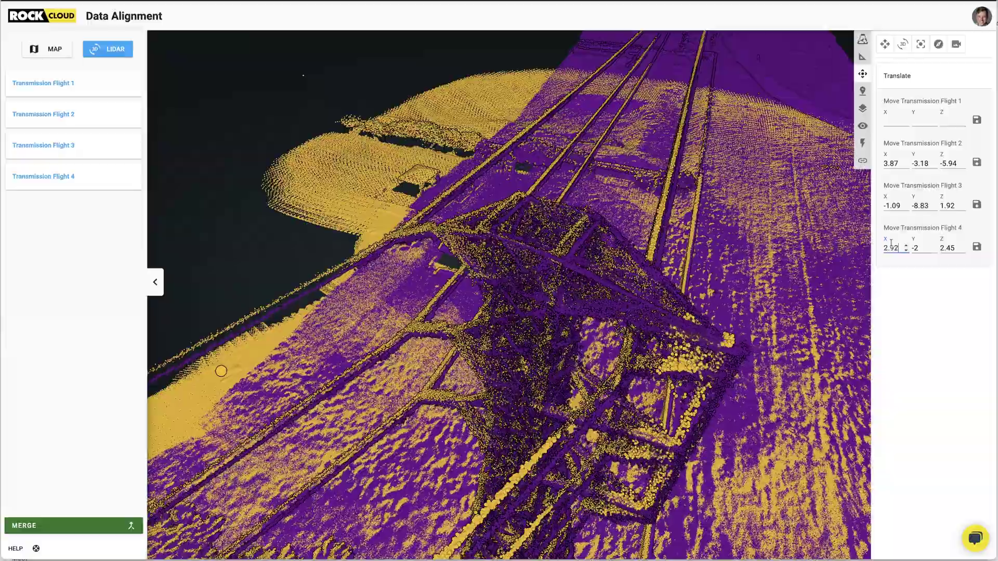
left_click_drag(507, 303, 806, 336)
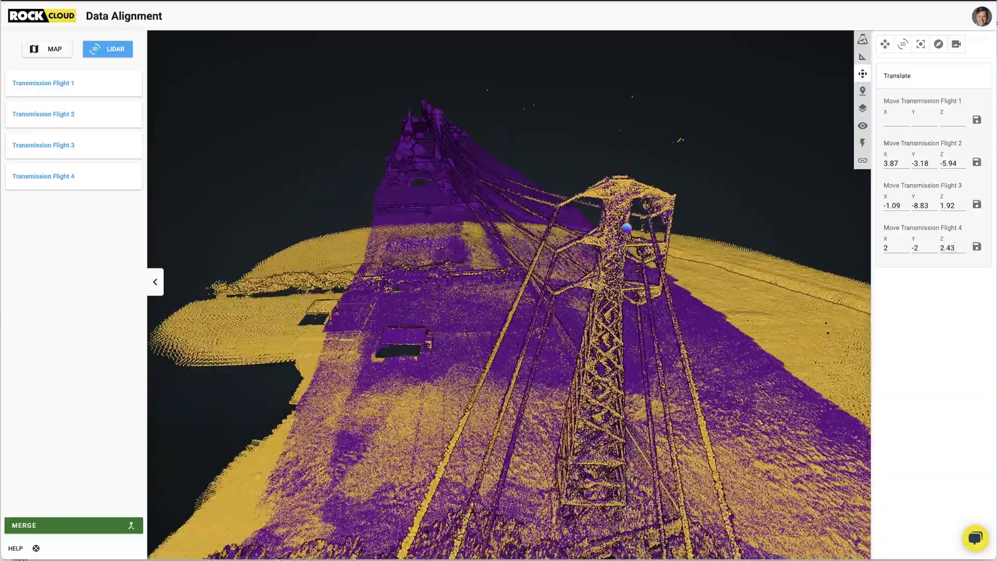
Fine-tune the Transmission Flight 4 translation to Y -2.27 and X 2.13 using the side view of the tower.
scroll(589, 285, "up", 4)
left_click_drag(589, 286, 638, 285)
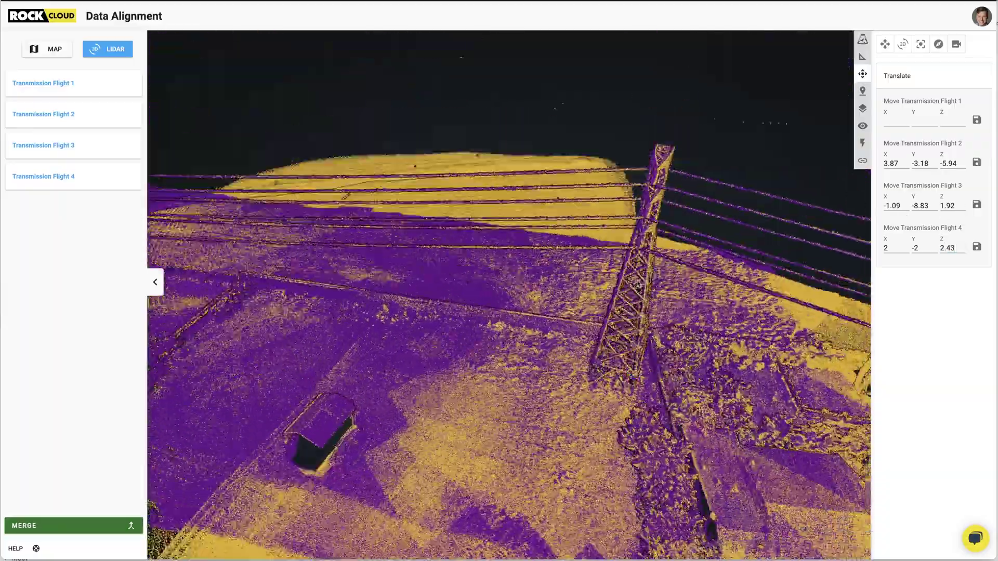
scroll(638, 285, "up", 3)
left_click(933, 246)
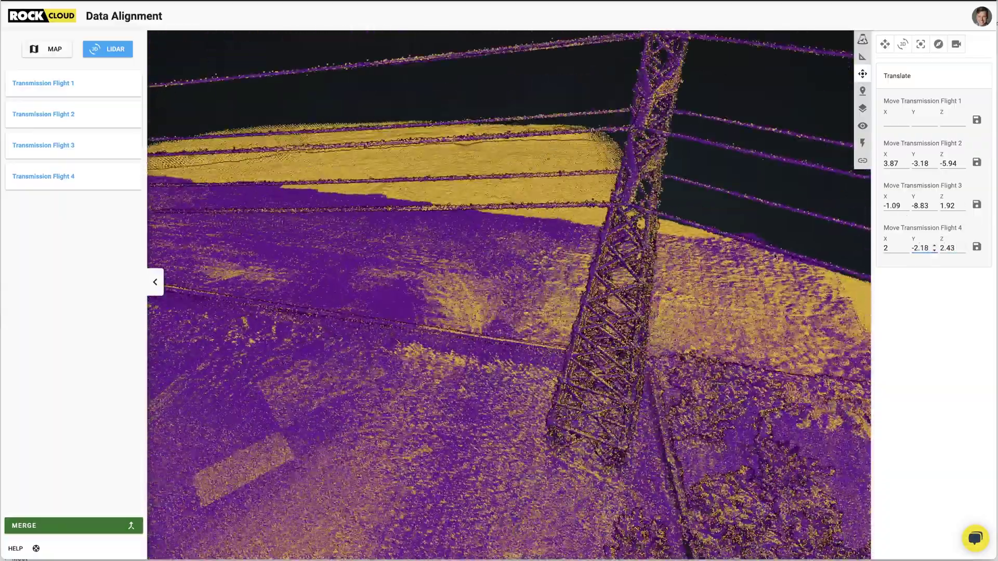
left_click(918, 250)
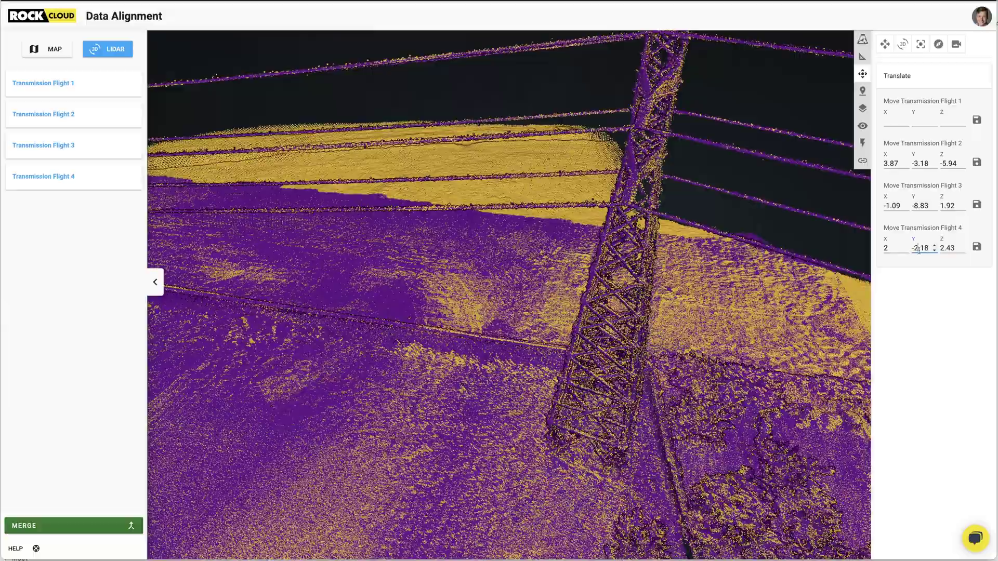
type(".13")
scroll(625, 234, "down", 5)
left_click_drag(626, 203, 448, 229)
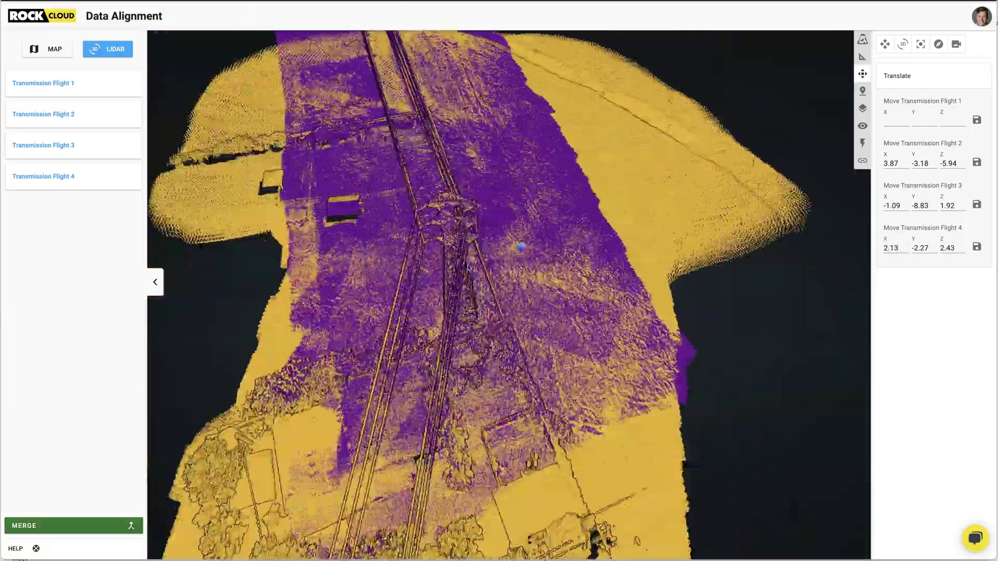
Examine the roof of the small building near the tower to check how Transmission Flights 3 and 4 line up.
scroll(448, 229, "up", 3)
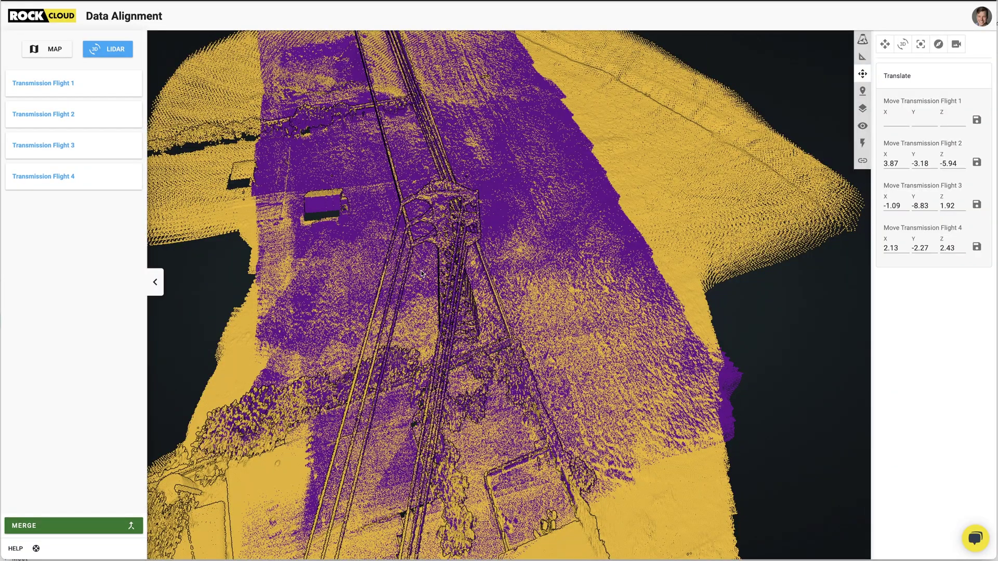
right_click_drag(339, 204, 535, 286)
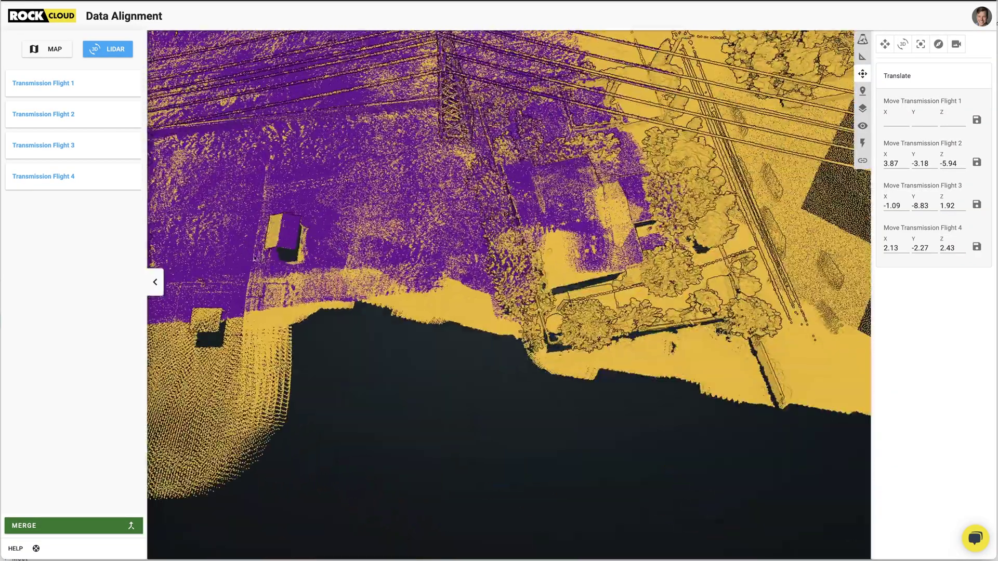
scroll(292, 232, "up", 3)
scroll(293, 232, "up", 3)
left_click_drag(285, 224, 337, 248)
scroll(346, 270, "up", 3)
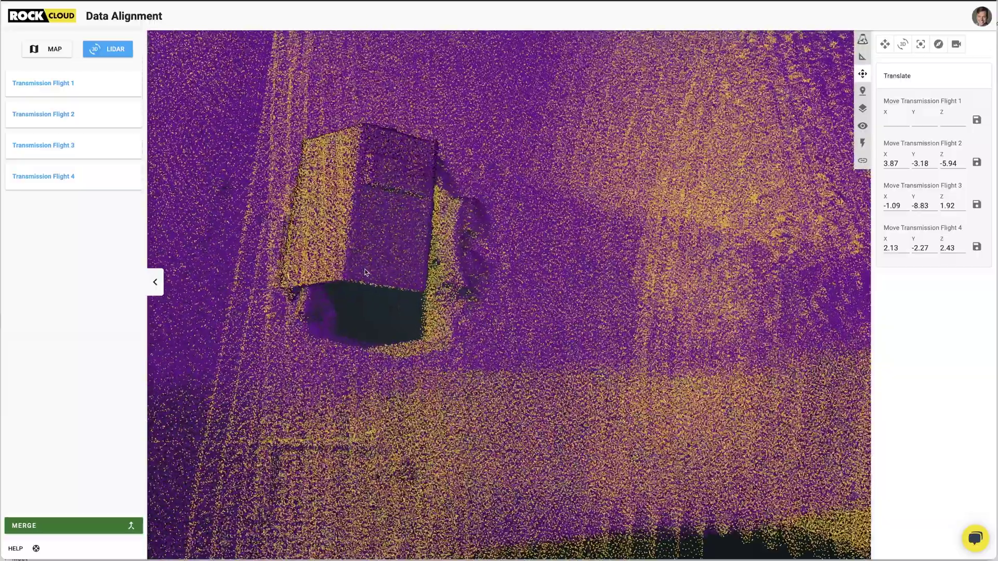
right_click_drag(349, 283, 363, 152)
left_click_drag(362, 151, 392, 49)
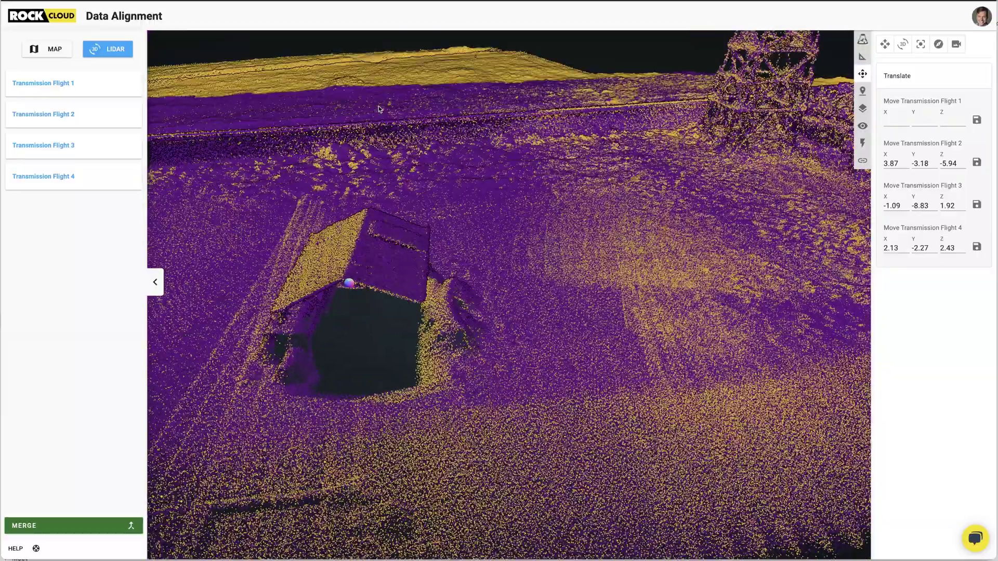
left_click_drag(392, 284, 430, 191)
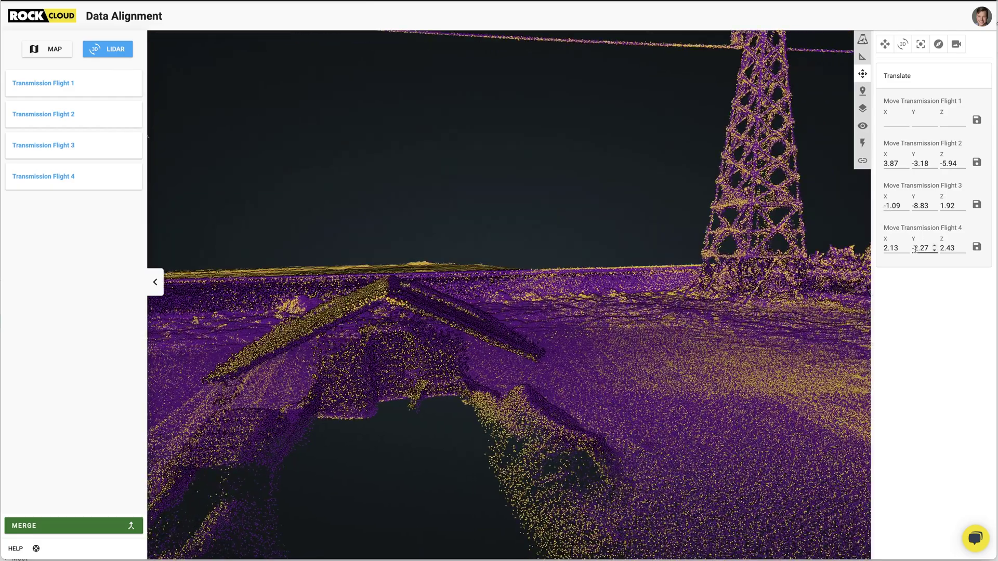
Inspect the small building's roof up close and the wider overlap between Transmission Flights 3 and 4 to verify their alignment.
scroll(919, 245, "up", 20)
scroll(921, 248, "up", 11)
right_click_drag(306, 370, 327, 384)
right_click_drag(420, 367, 369, 392)
scroll(888, 251, "down", 20)
right_click_drag(504, 365, 504, 317)
scroll(504, 332, "up", 3)
scroll(622, 375, "down", 5)
right_click_drag(748, 290, 754, 380)
Set the point cloud material of Transmission Flight 1 and Transmission Flight 2 to elevation.
left_click(863, 128)
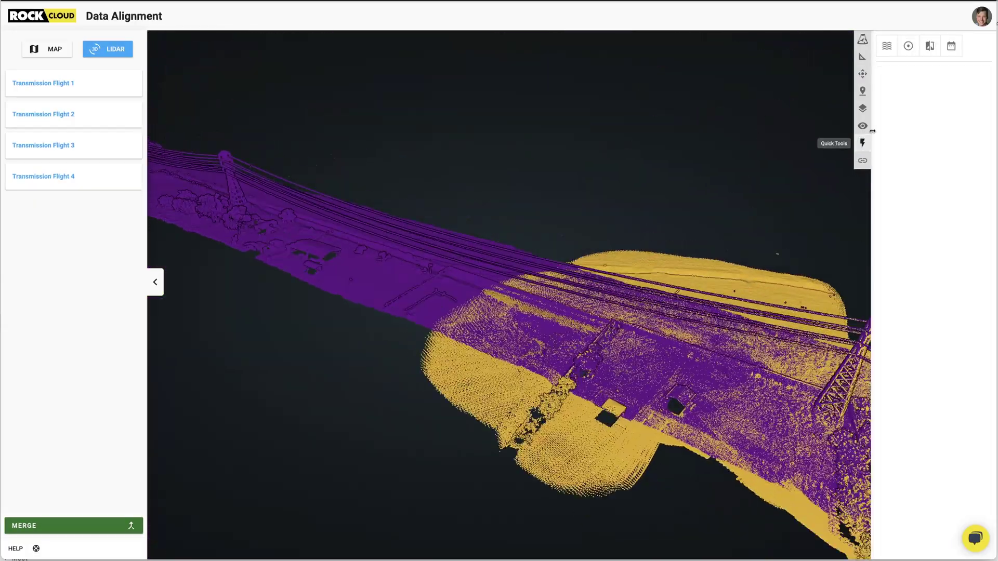
left_click(920, 78)
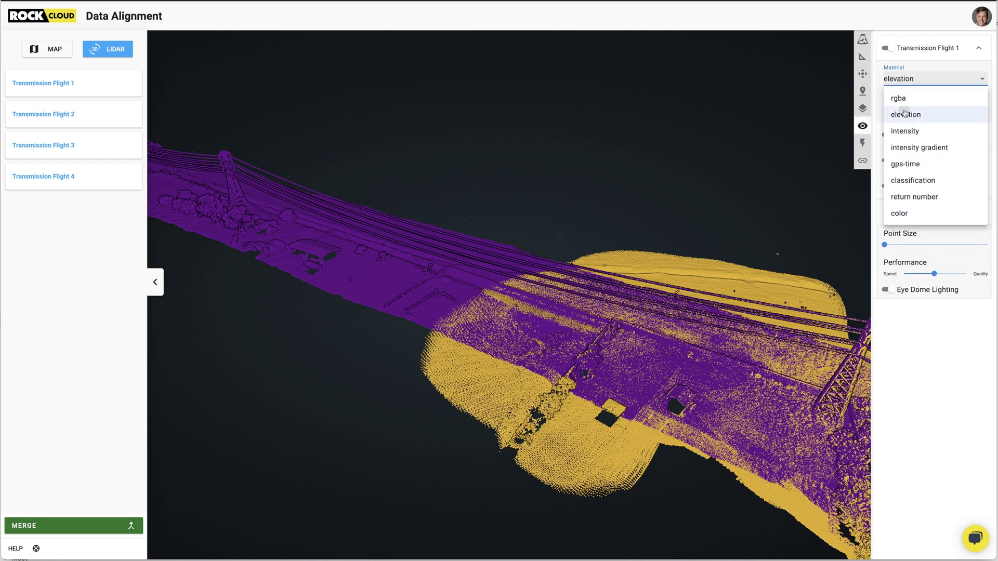
left_click(910, 136)
left_click(941, 164)
left_click(916, 203)
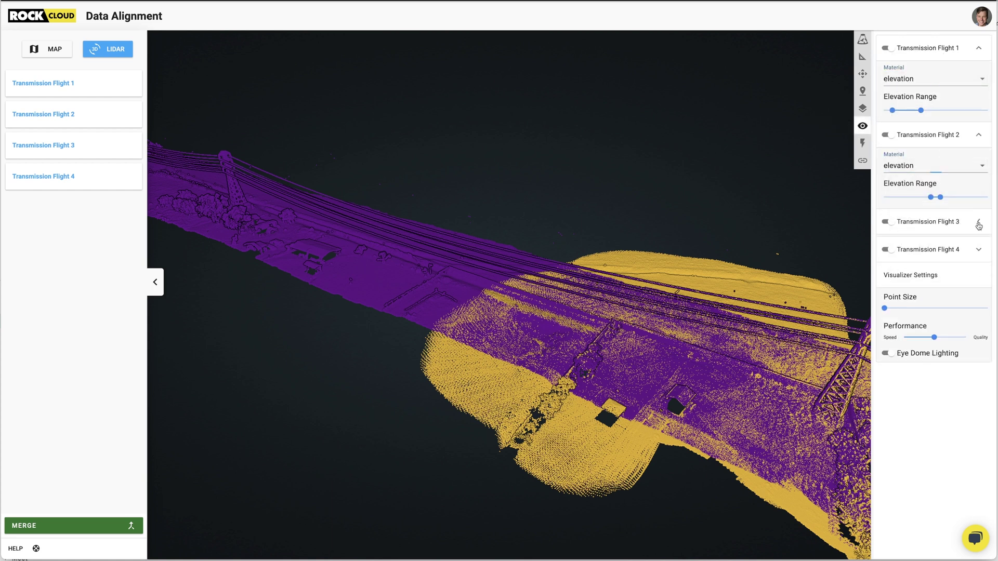
Set the point cloud material of Transmission Flight 3 and Transmission Flight 4 to elevation.
left_click(979, 223)
left_click(925, 252)
left_click(922, 292)
left_click(952, 308)
left_click(925, 339)
left_click(922, 374)
Examine the whole transmission corridor in elevation colours, from the full overview down to the conductors and terrain along the line.
scroll(784, 393, "down", 8)
left_click_drag(715, 443, 575, 293)
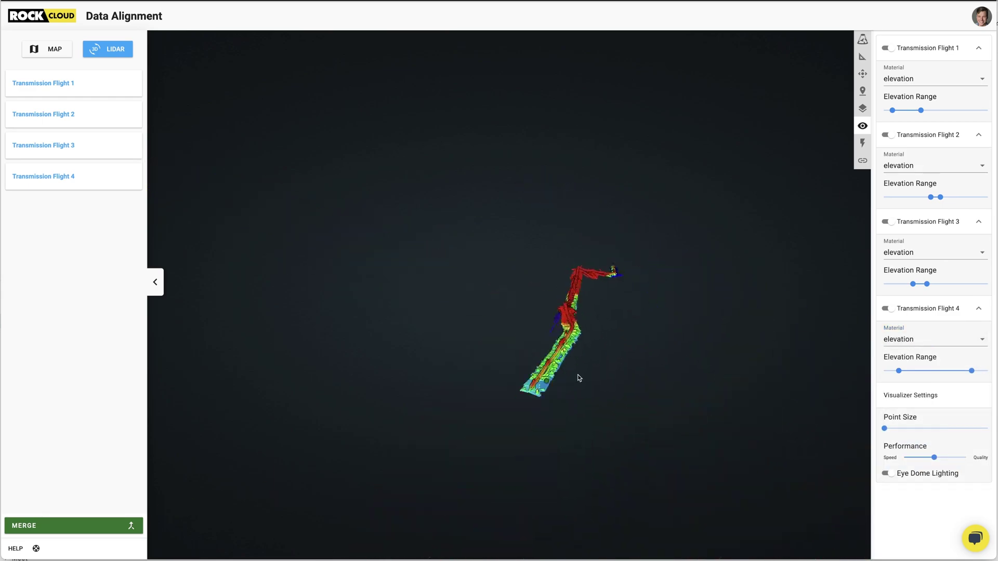
scroll(575, 293, "up", 10)
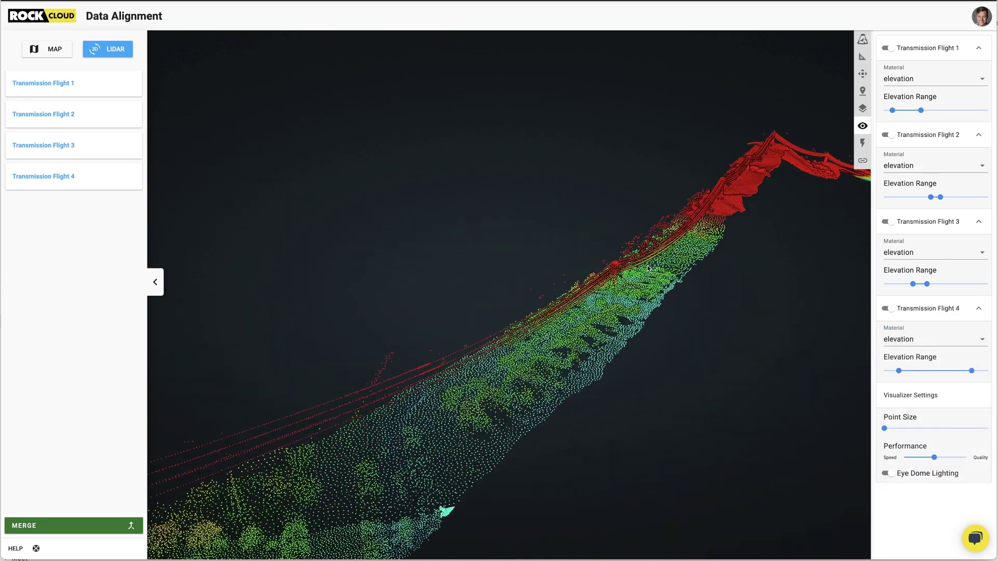
left_click_drag(625, 303, 694, 267)
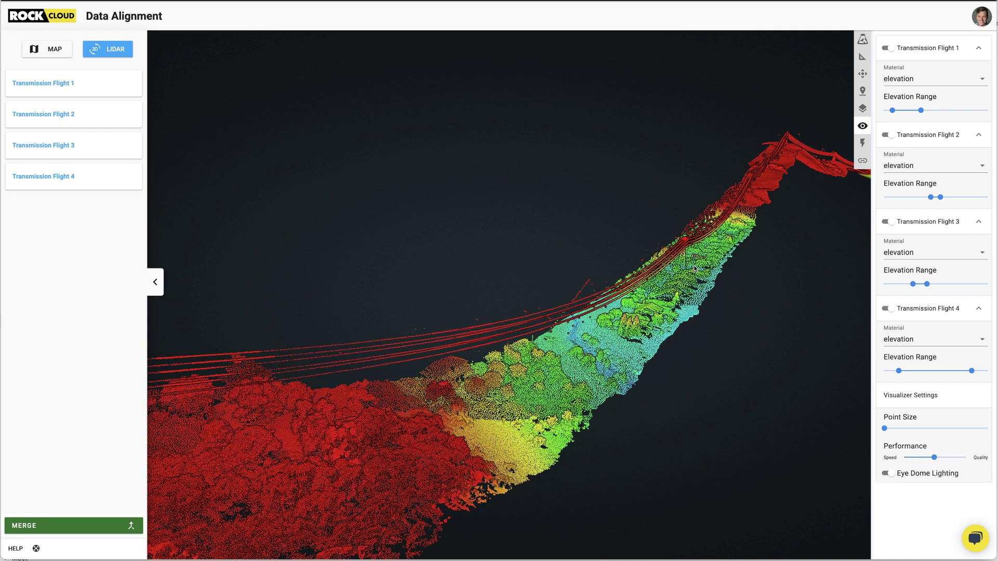